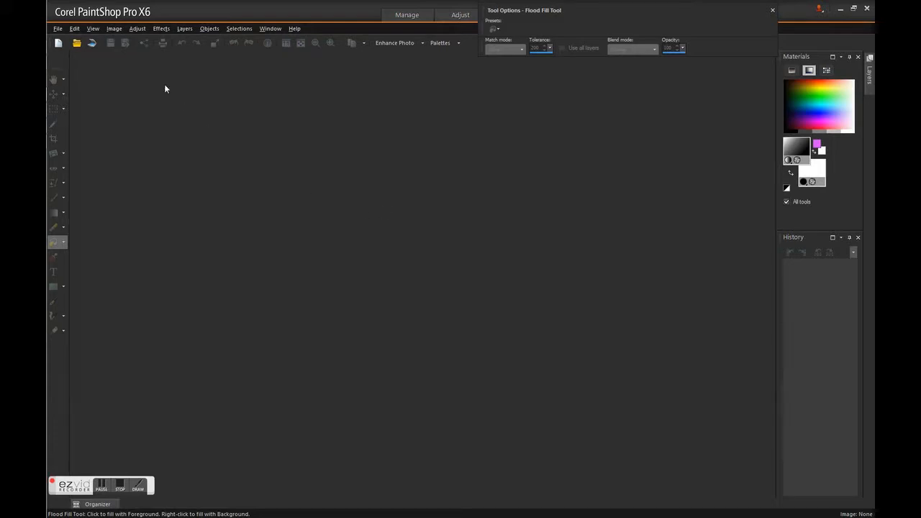
Create a new 1000 x 1000 pixel image with a white raster background
left_click(57, 29)
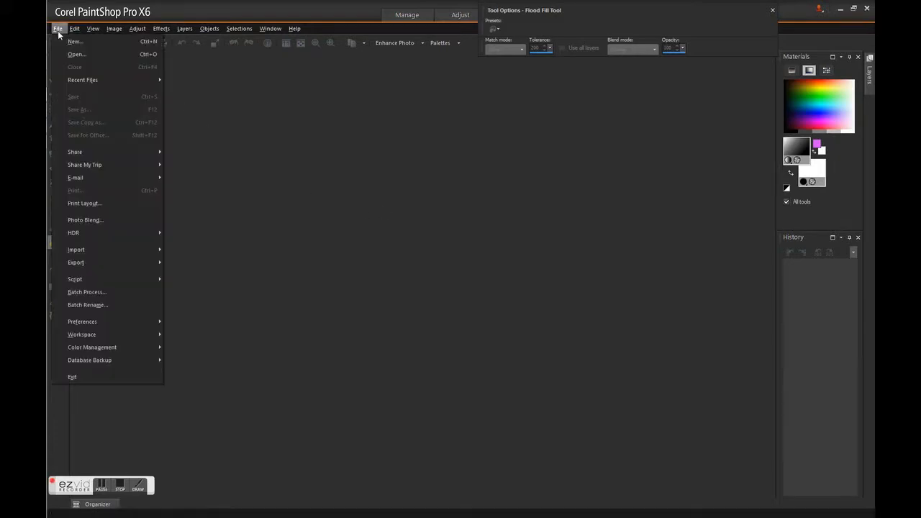
left_click(66, 43)
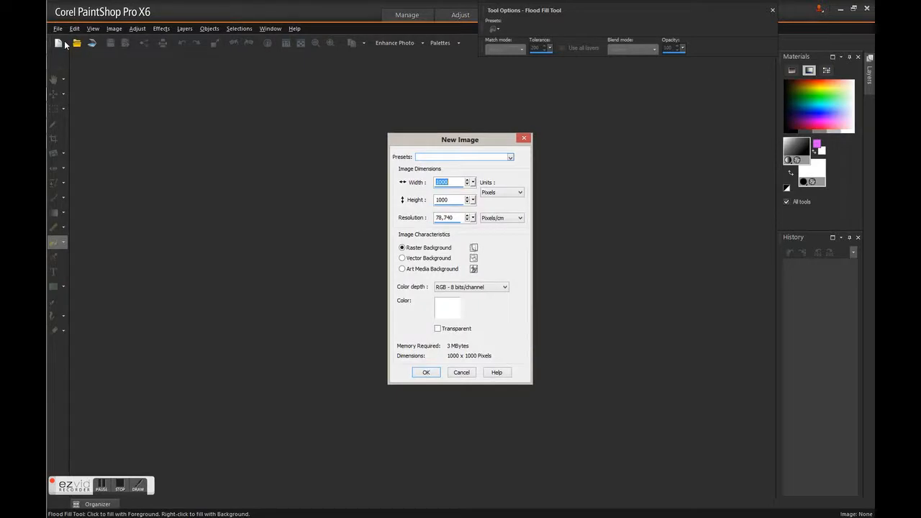
left_click(426, 372)
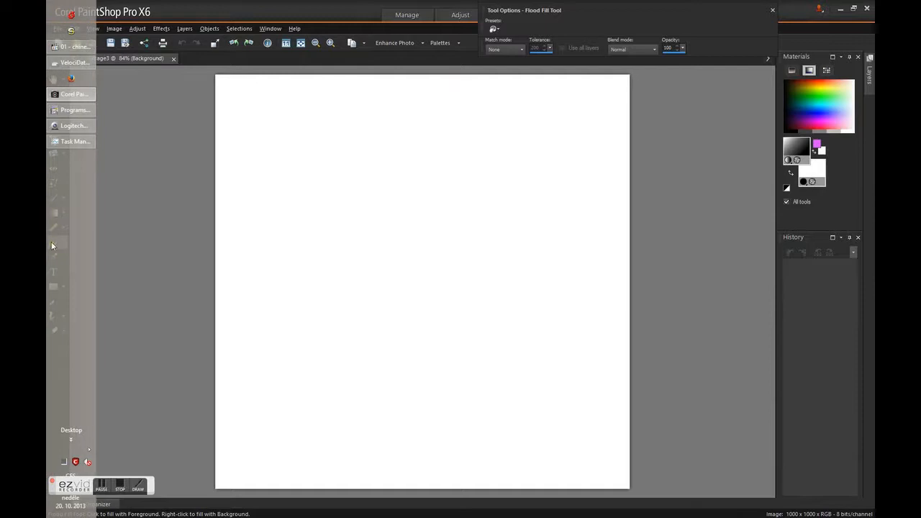
Open used-honda-motorcycles.png from the VelociData (D:) drive as a separate image
left_click(72, 62)
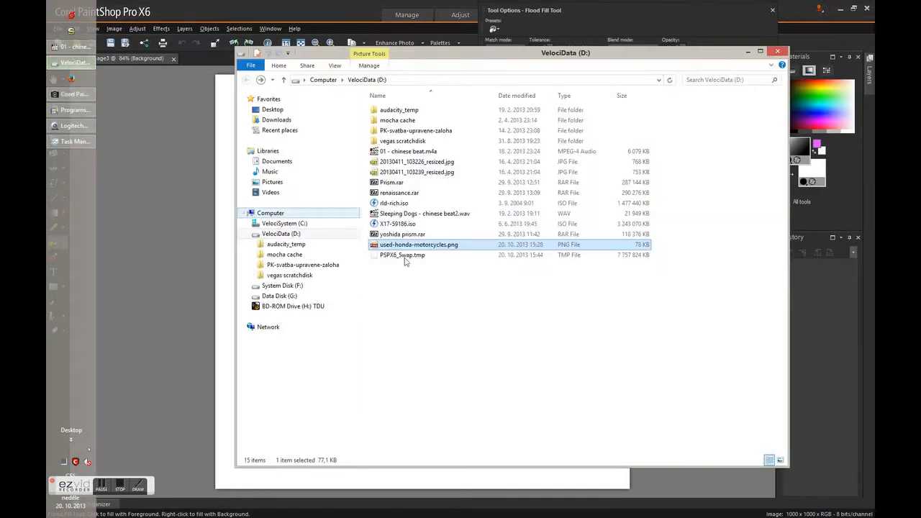
left_click_drag(416, 245, 225, 271)
left_click(276, 11)
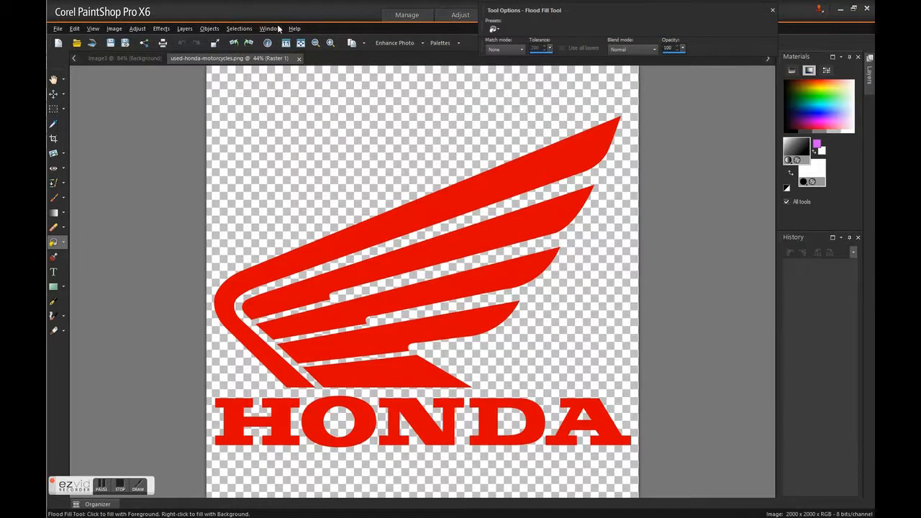
scroll(290, 186, "down", 1)
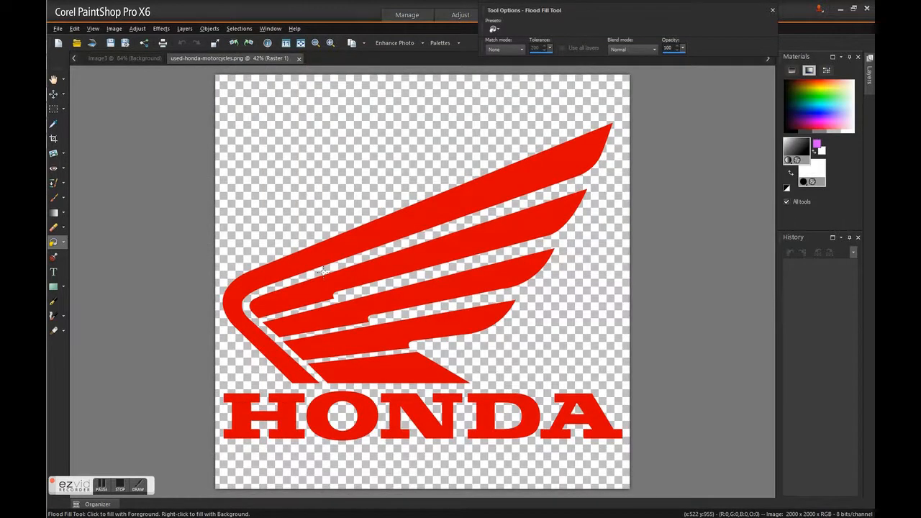
scroll(519, 485, "down", 1)
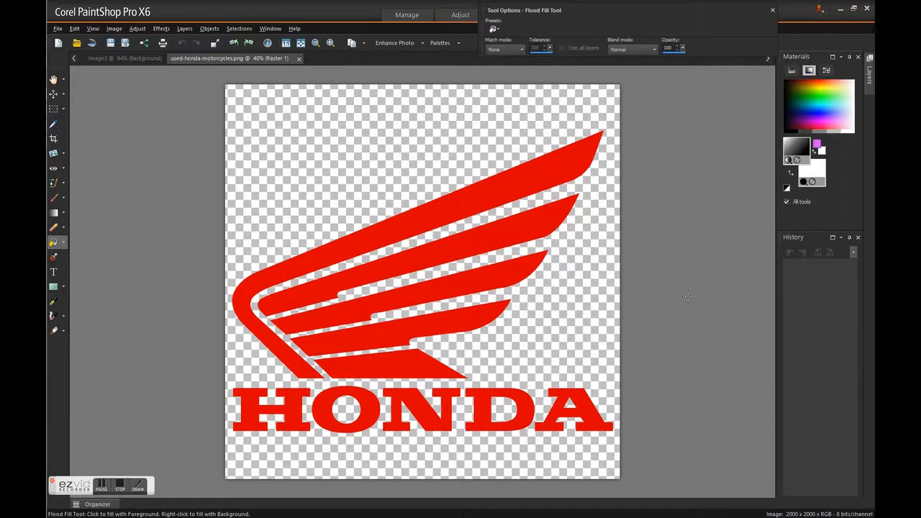
Copy the Honda logo and paste it as a new layer into the blank 1000 x 1000 image
key("ctrl+c")
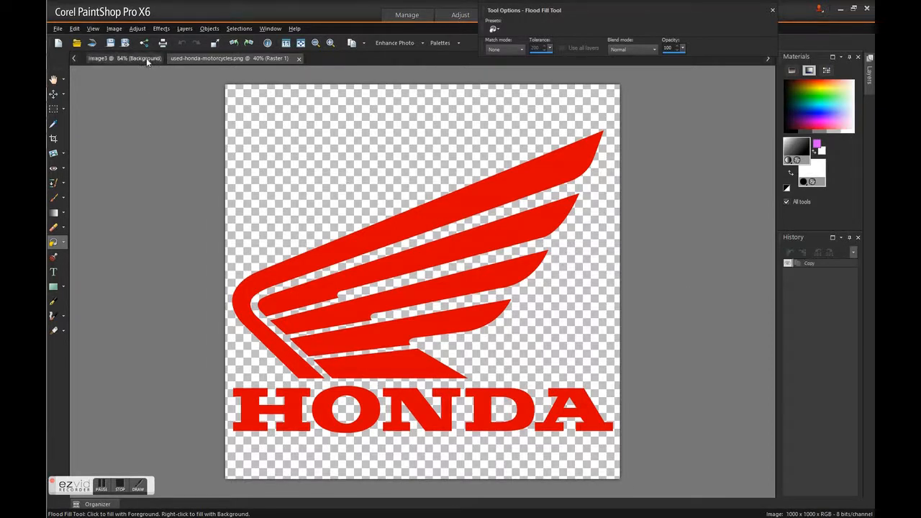
left_click(147, 61)
left_click(77, 29)
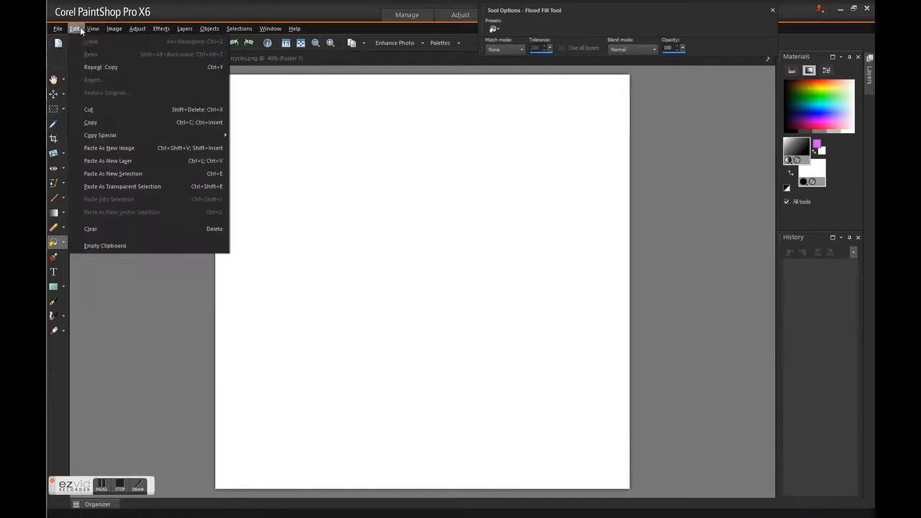
left_click(133, 161)
scroll(452, 240, "down", 1)
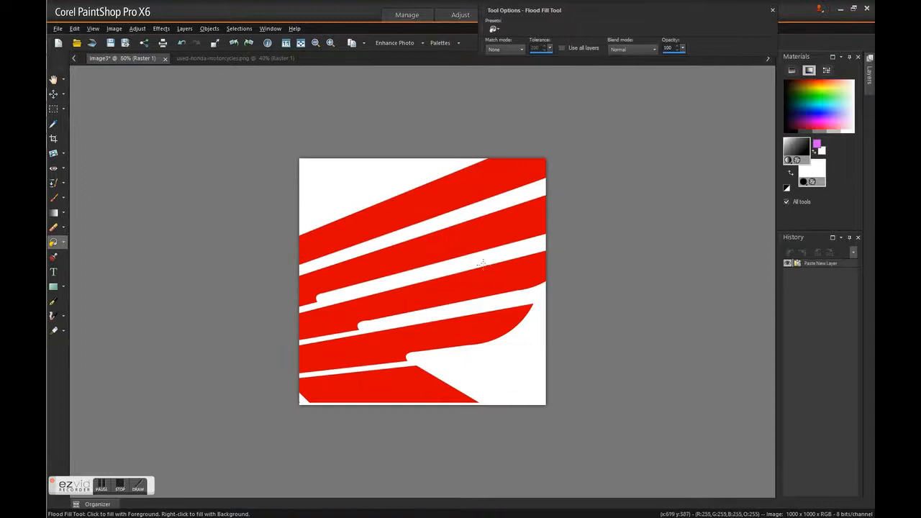
scroll(452, 240, "up", 4)
scroll(479, 286, "up", 1)
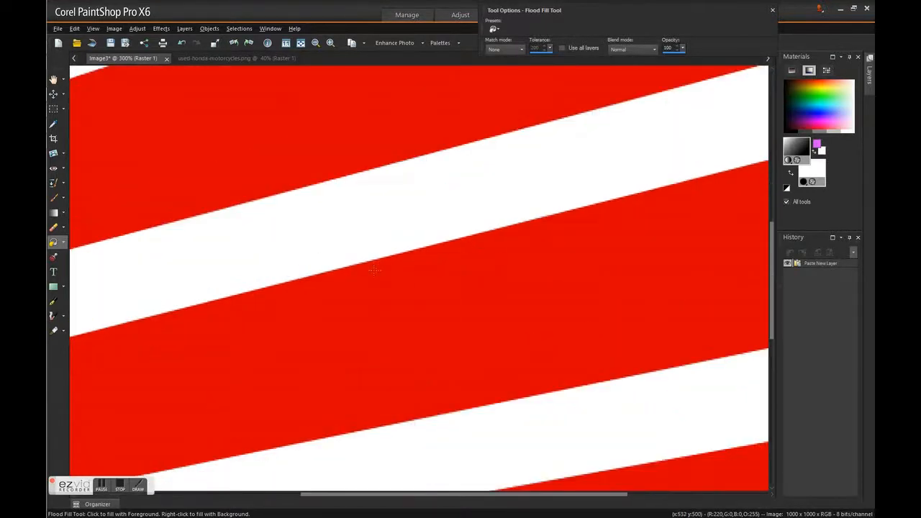
Scale the pasted logo layer down to about 10.57% with the Pick tool and inspect its edges up close and at 100%
scroll(521, 225, "down", 5)
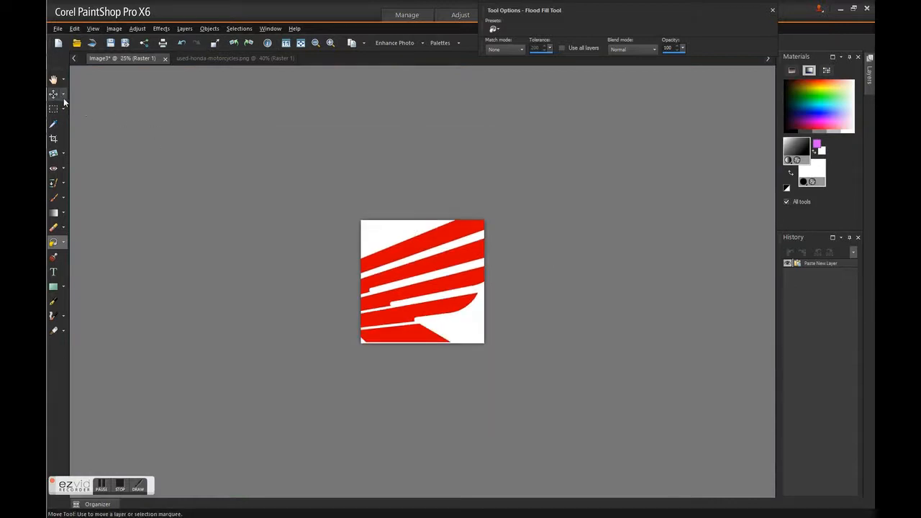
left_click(63, 94)
left_click(85, 94)
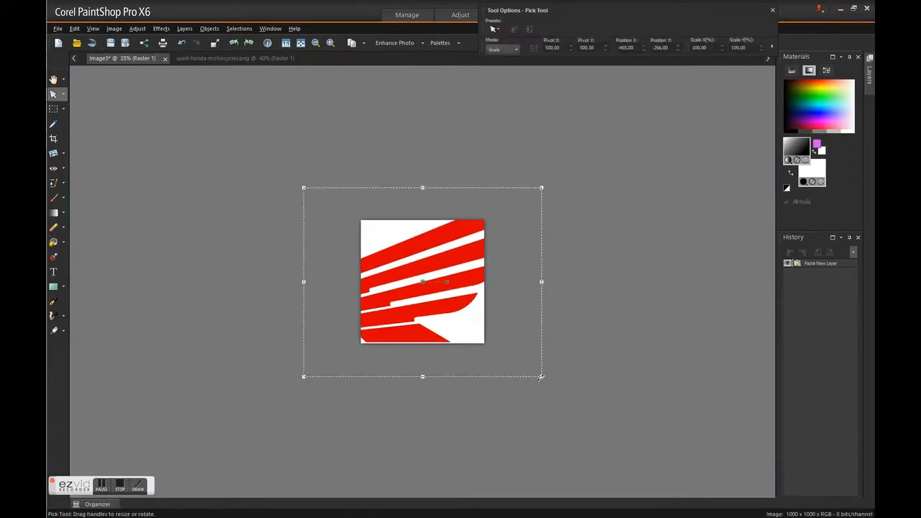
left_click_drag(541, 375, 423, 275)
scroll(422, 292, "up", 5)
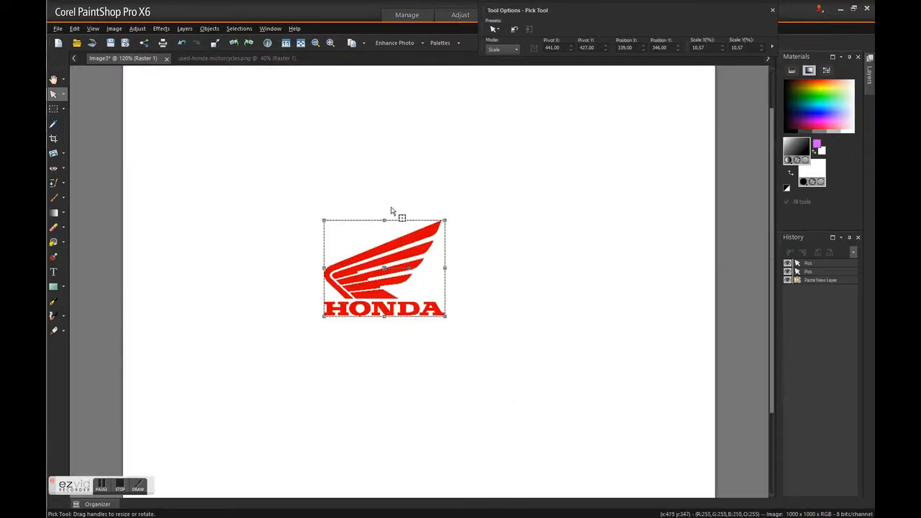
key("m")
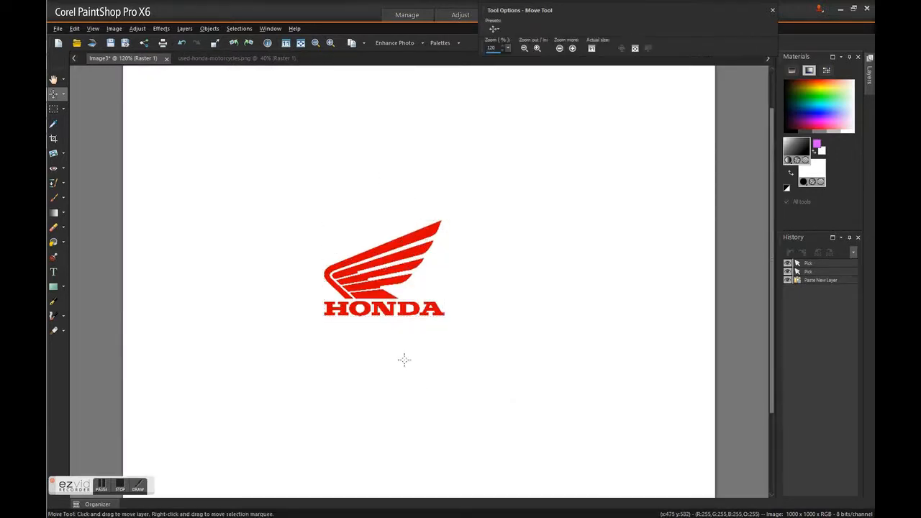
scroll(407, 288, "up", 6)
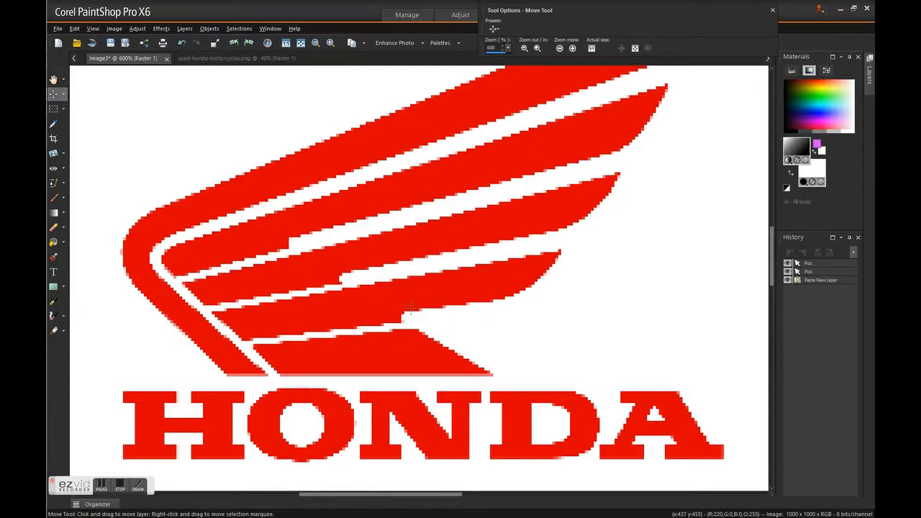
scroll(410, 308, "down", 3)
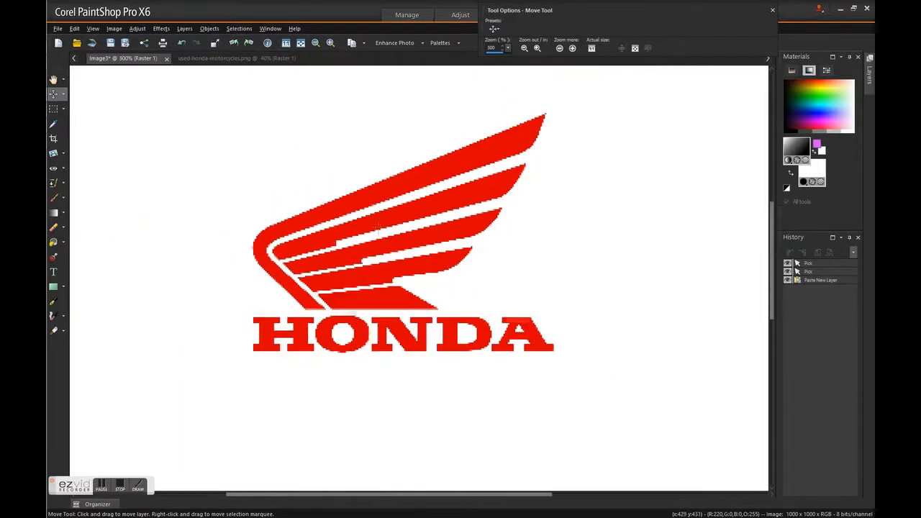
left_click(287, 43)
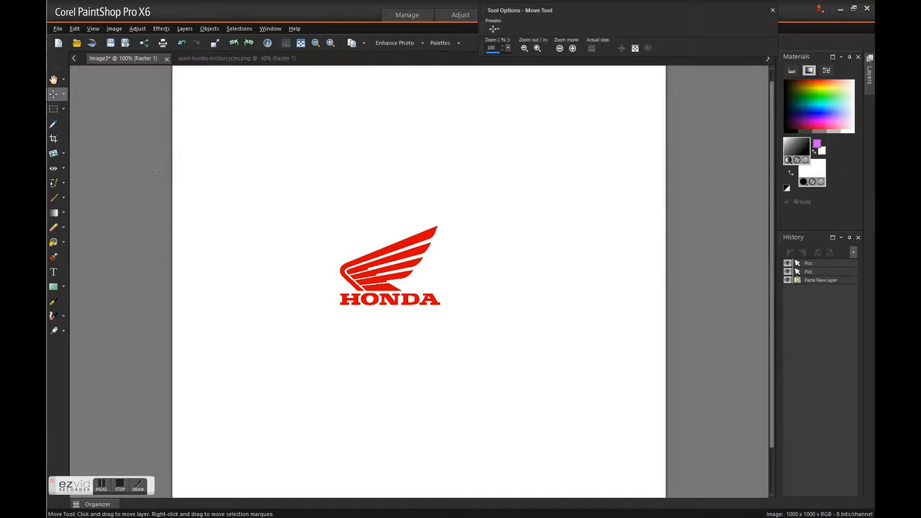
Resize the source image used-honda-motorcycles.png to 200 x 200 pixels using Smart Size resampling with the aspect ratio locked
left_click(203, 59)
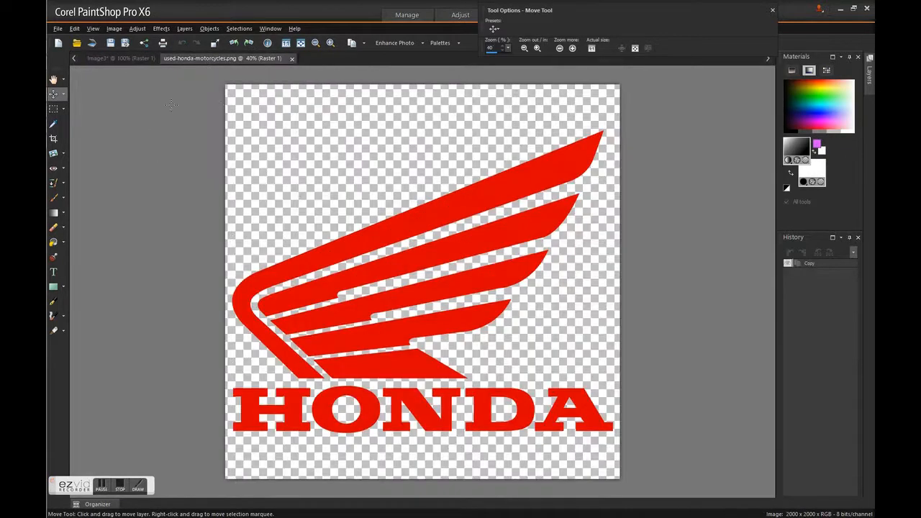
left_click(114, 28)
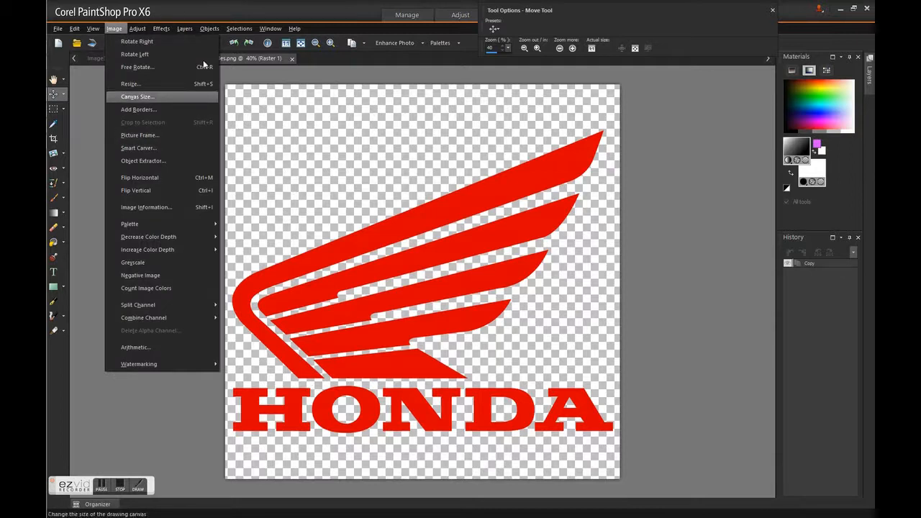
left_click(180, 83)
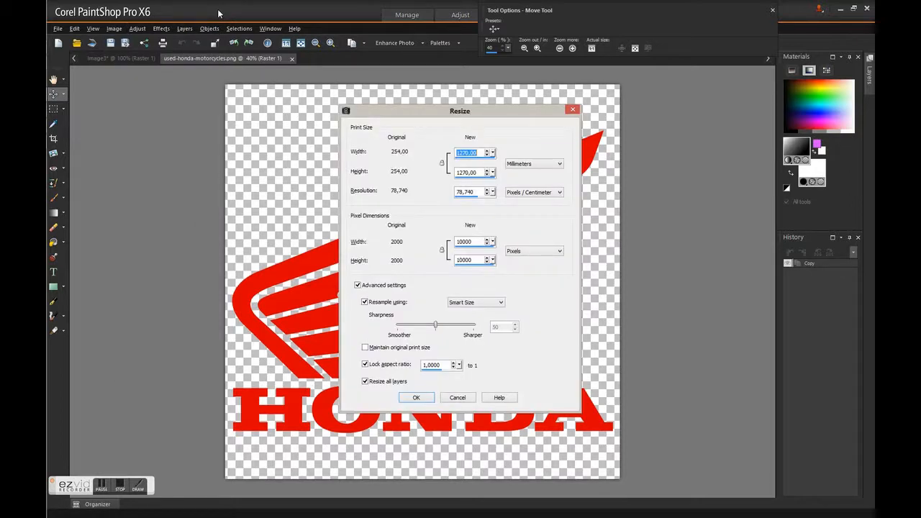
key("Tab")
key("Tab")
key("Tab")
key("Tab")
type("200")
key("Return")
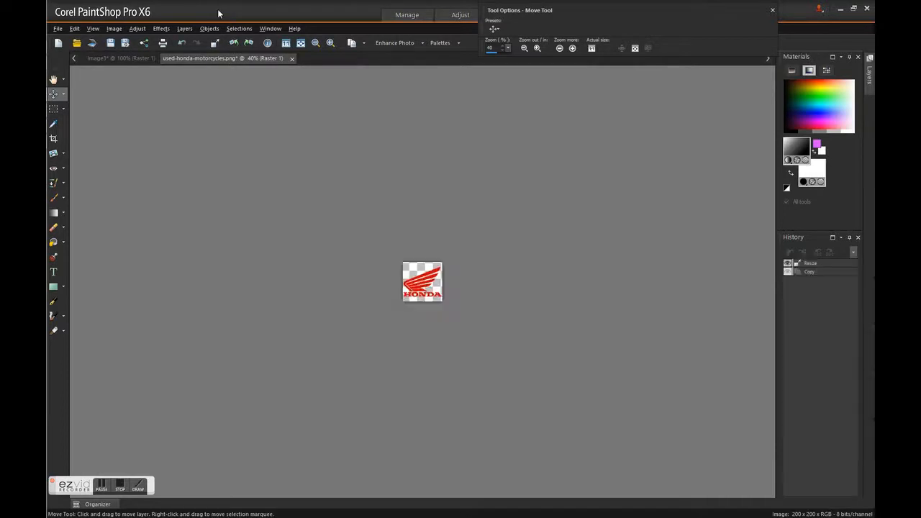
Copy the resized Honda logo and paste it as a new layer into the white 1000 x 1000 image
key("ctrl+a")
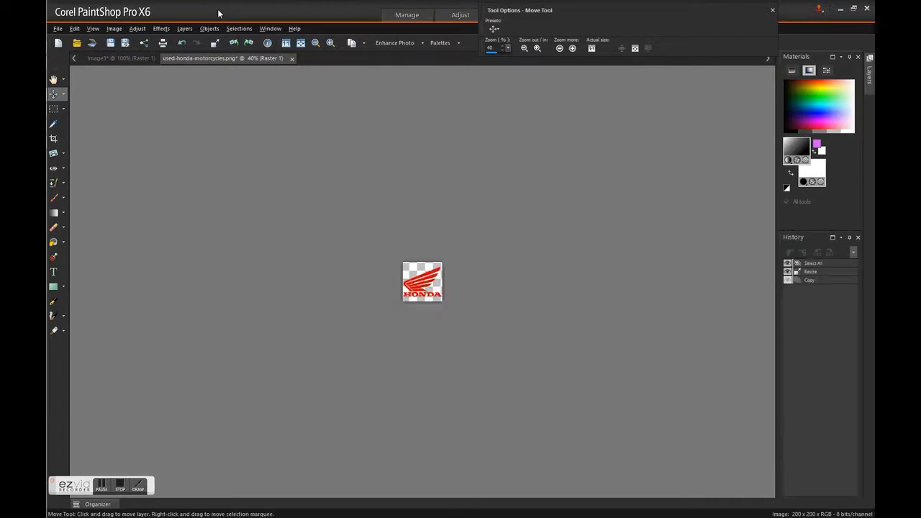
key("ctrl+d")
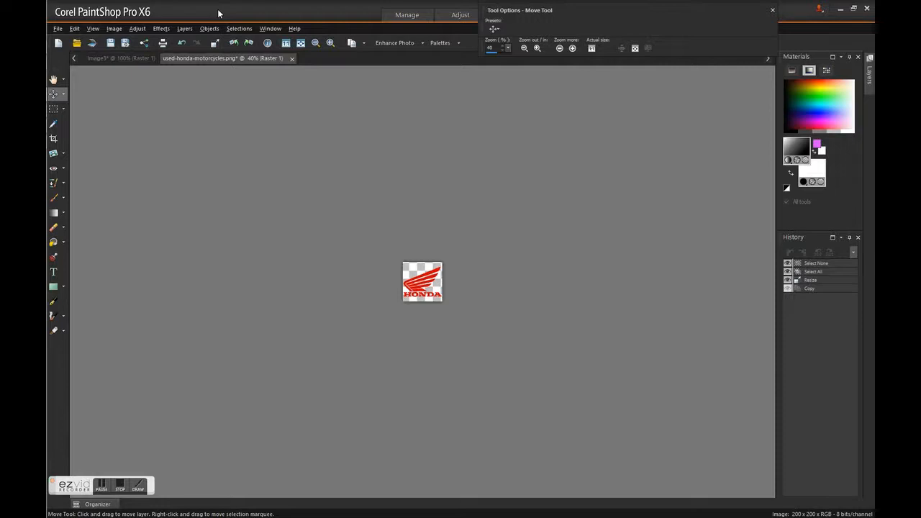
left_click(120, 58)
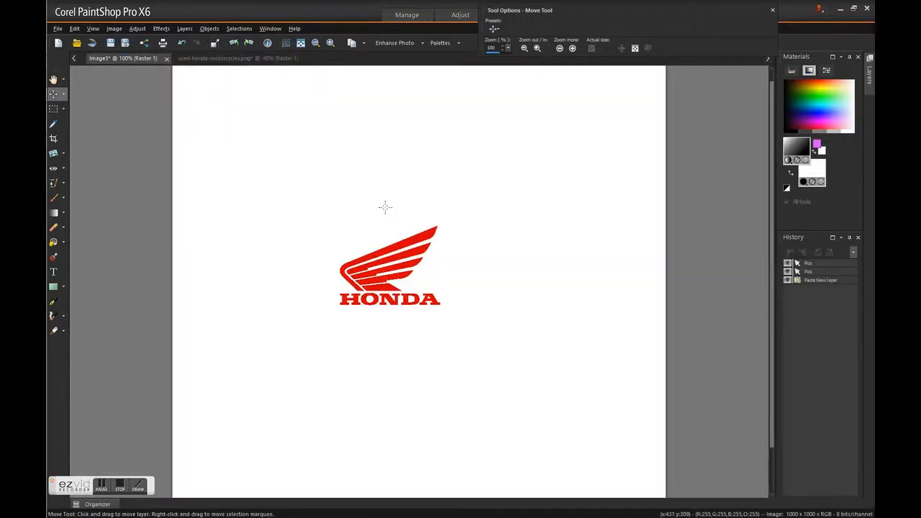
left_click(74, 29)
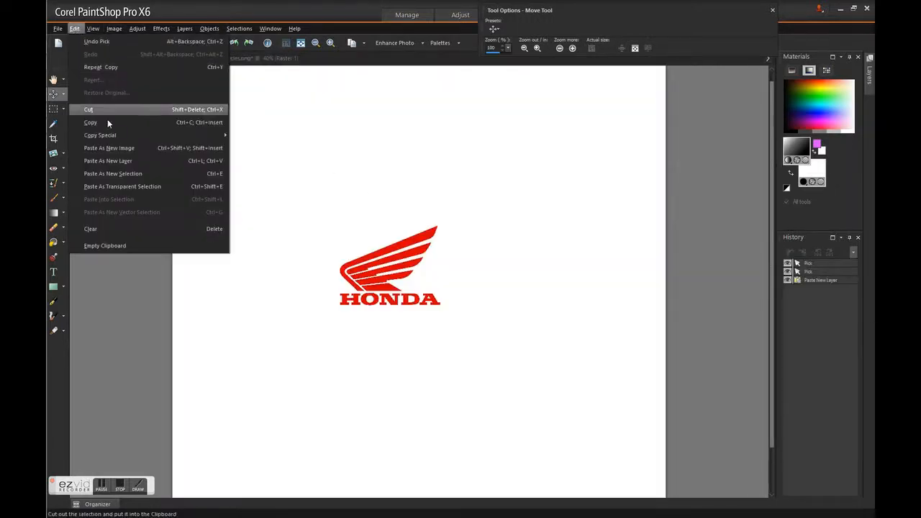
left_click(137, 166)
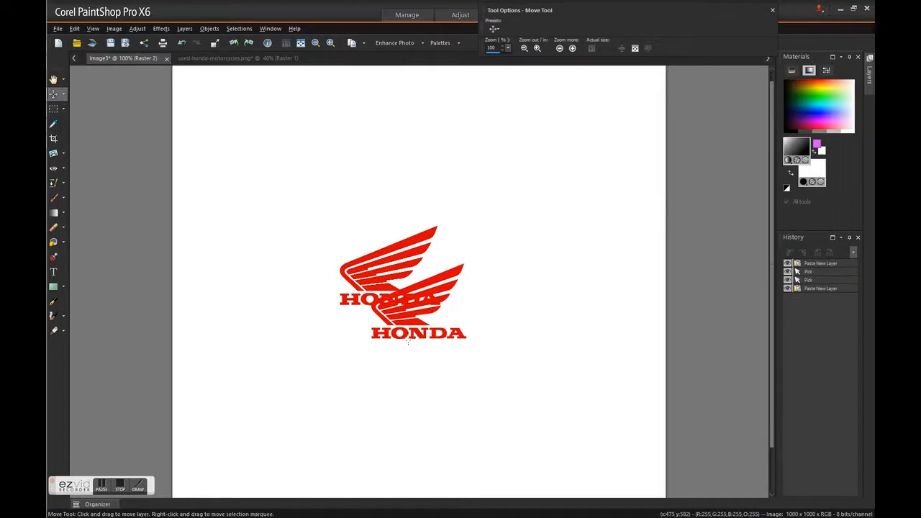
Move the newly pasted logo to the right of the first one and compare their edges at 300% zoom
left_click_drag(414, 337, 509, 302)
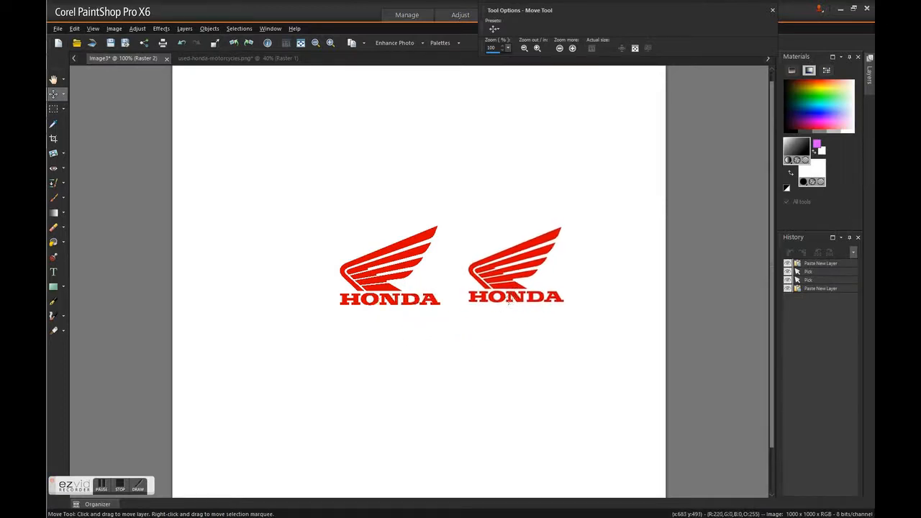
scroll(466, 251, "up", 4)
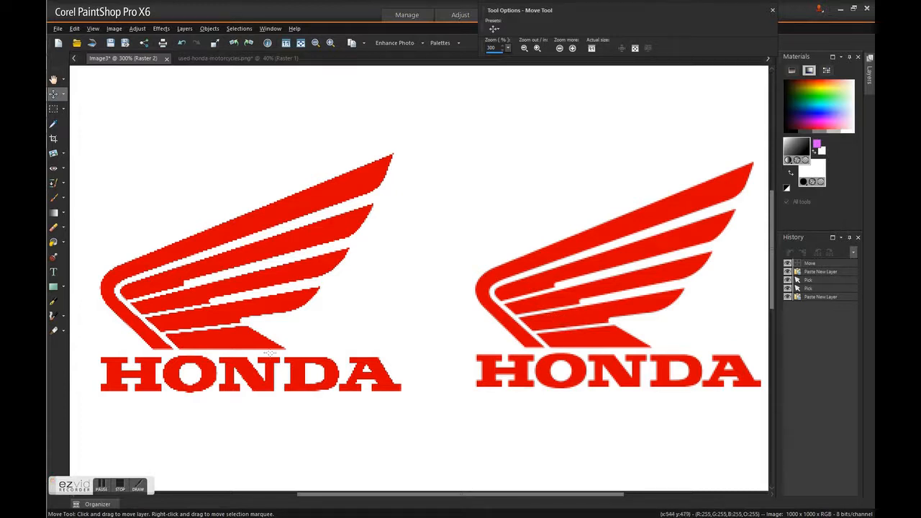
left_click(200, 342)
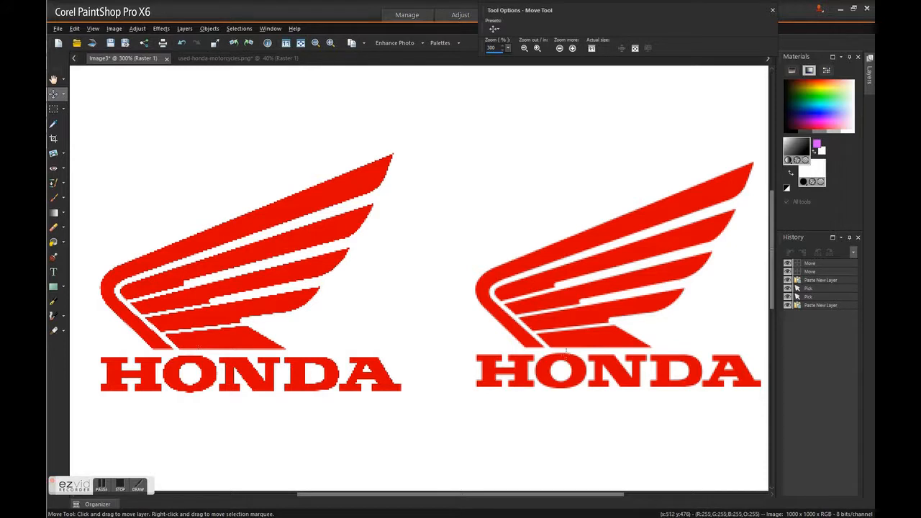
left_click(604, 329)
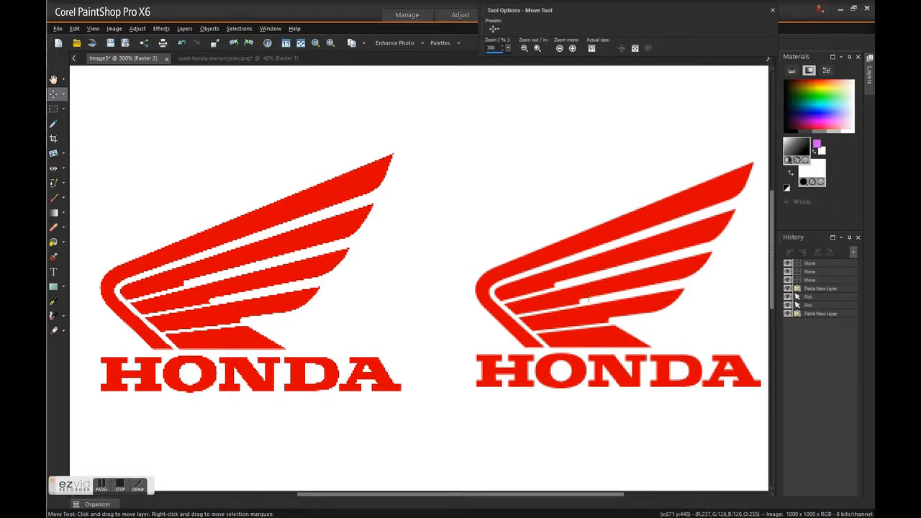
left_click_drag(585, 237, 579, 237)
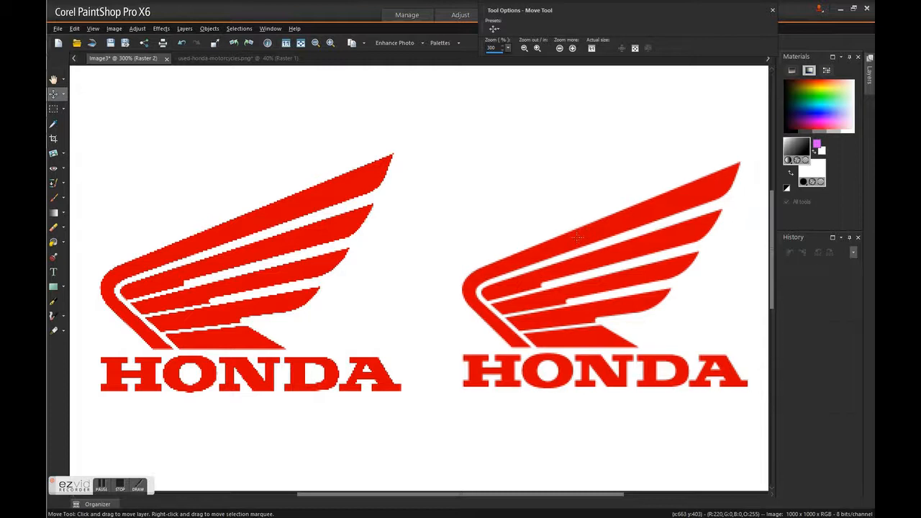
Check the resampling method in the Resize settings of used-honda-motorcycles.png and close them
left_click(245, 59)
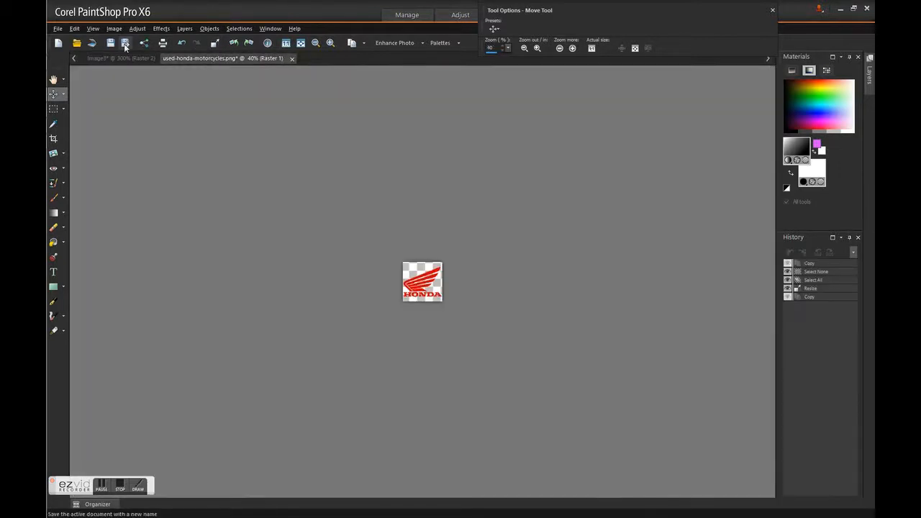
key("shift+s")
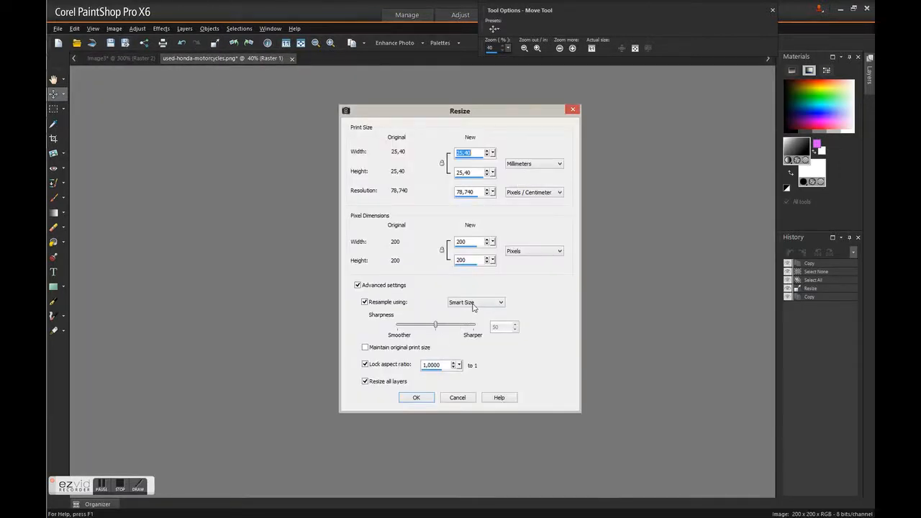
left_click(458, 397)
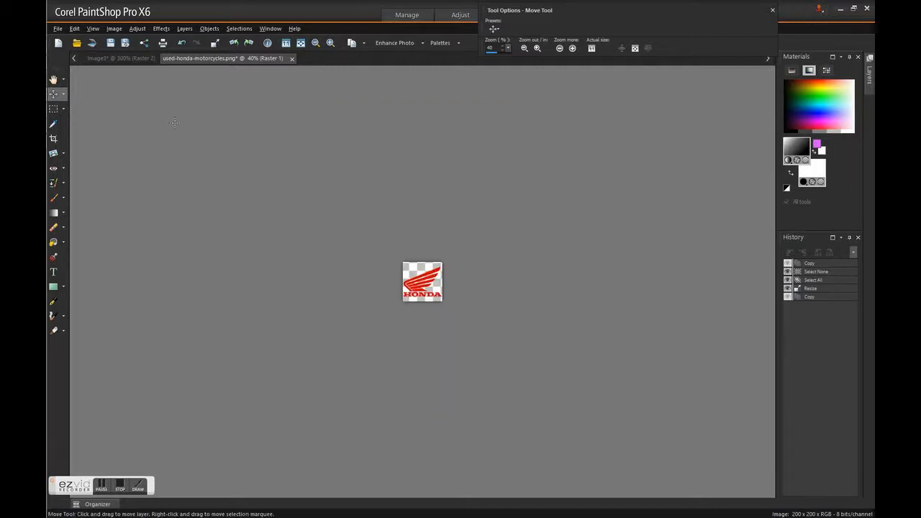
Move the Pick-shrunk logo in Image3 up and away from the second one, to about X 130, Y 220
left_click(137, 62)
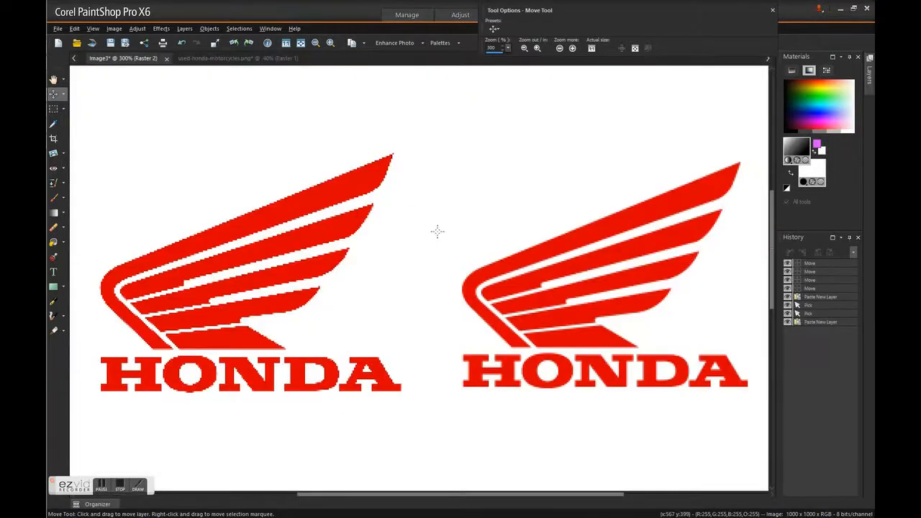
scroll(462, 259, "down", 2)
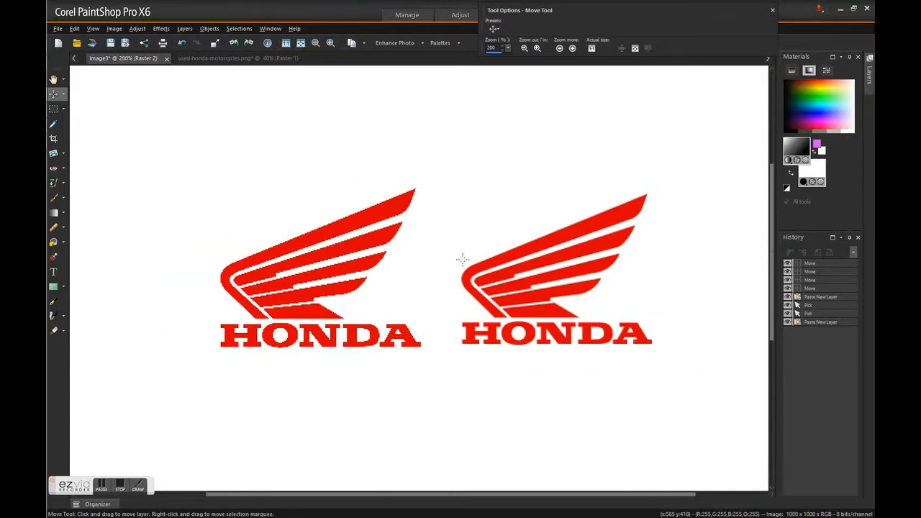
scroll(384, 125, "down", 1)
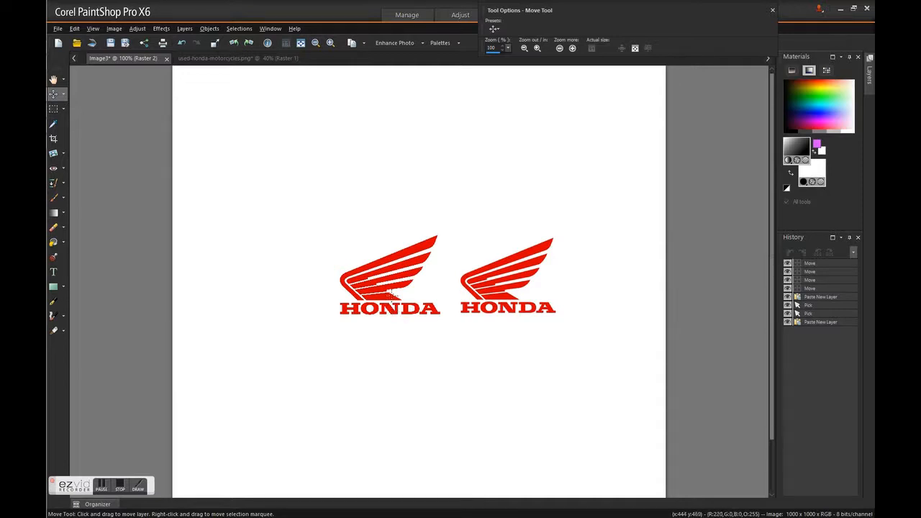
left_click_drag(384, 274, 281, 211)
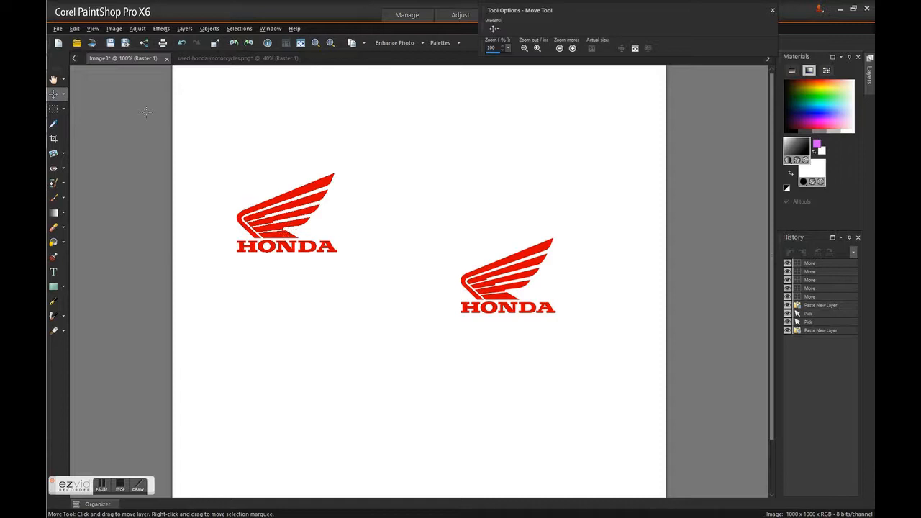
Move the Resize-shrunk logo with the Pick tool to about X 648, Y 266 and inspect its edges up close
left_click(64, 94)
left_click(85, 92)
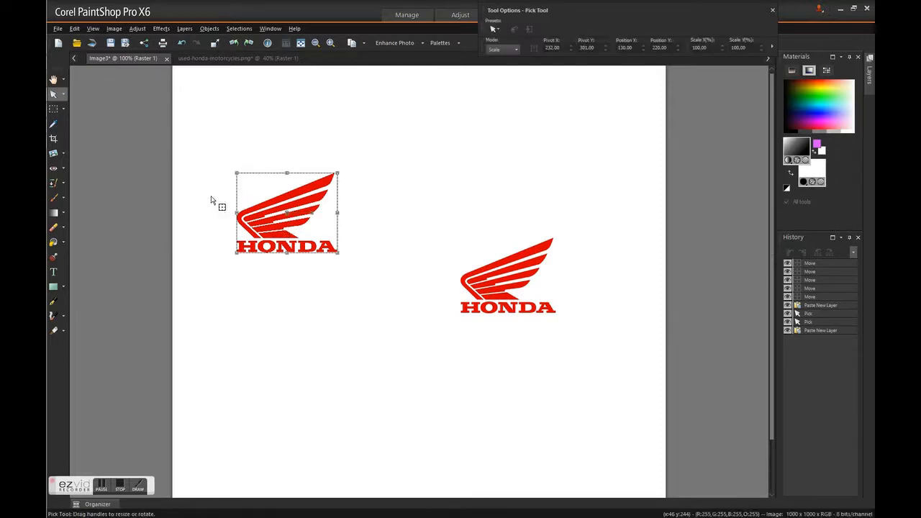
left_click(504, 306)
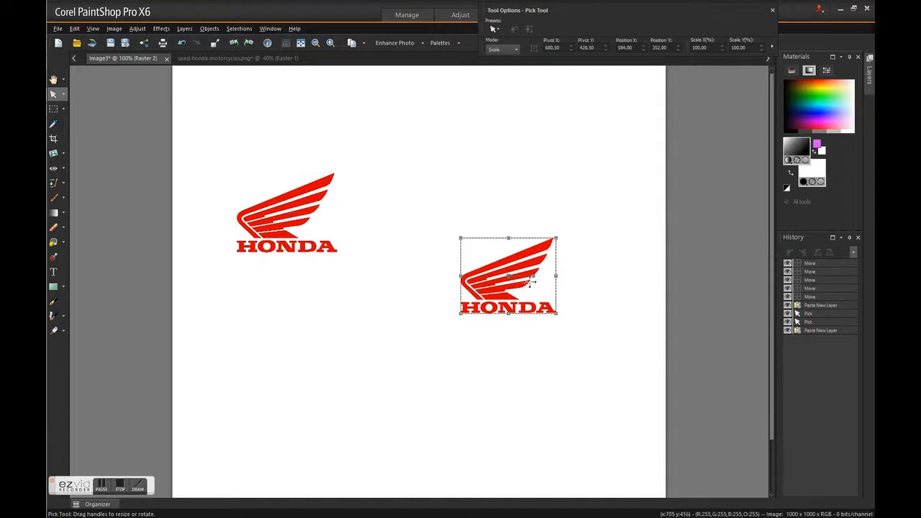
left_click_drag(492, 291, 523, 249)
scroll(567, 242, "up", 2)
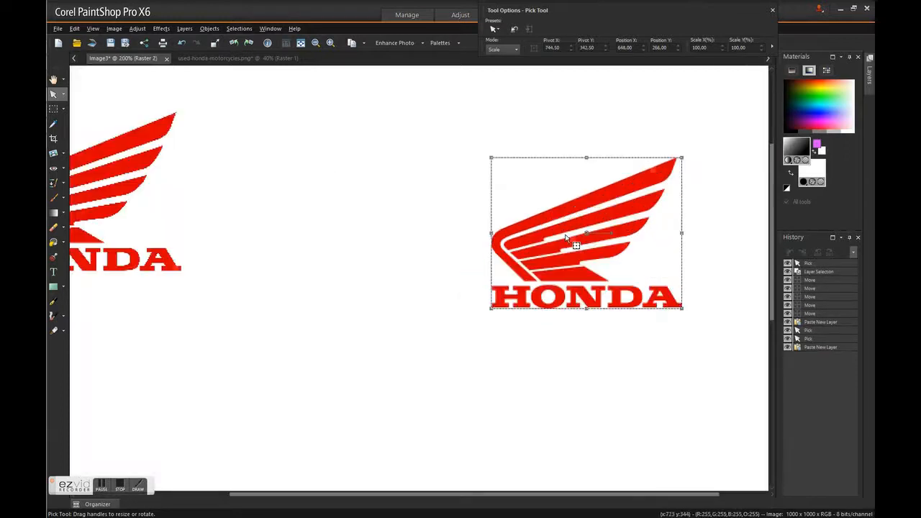
scroll(680, 246, "up", 2)
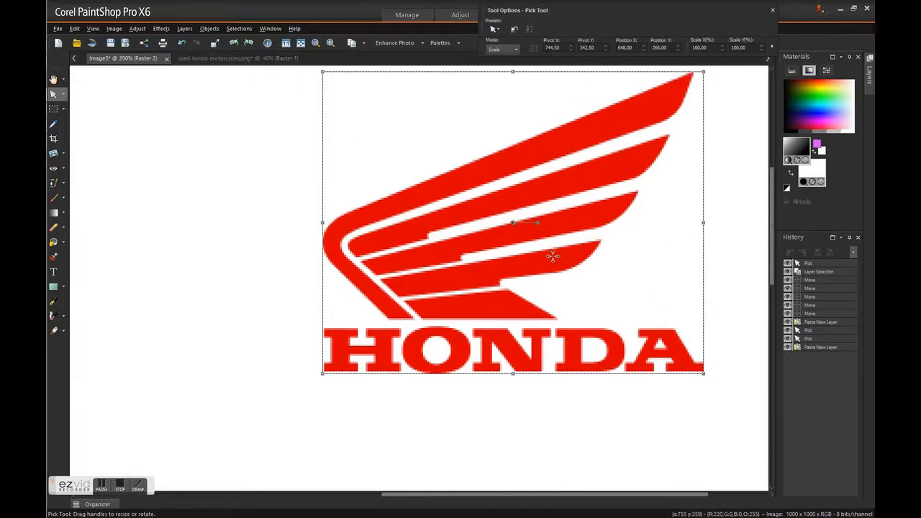
scroll(553, 250, "down", 3)
scroll(530, 319, "down", 2)
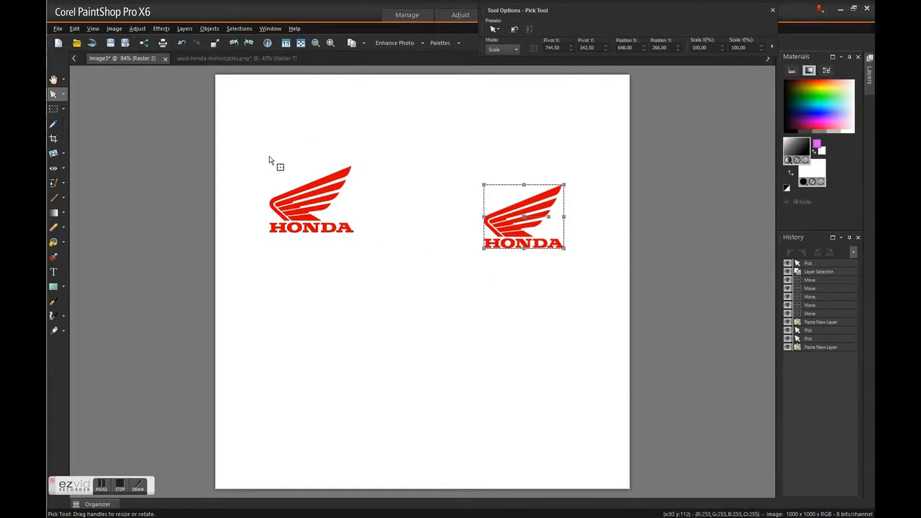
Undo the resize of used-honda-motorcycles.png to restore the 2000 x 2000 image, clear the selection and copy the full-size logo
left_click(222, 58)
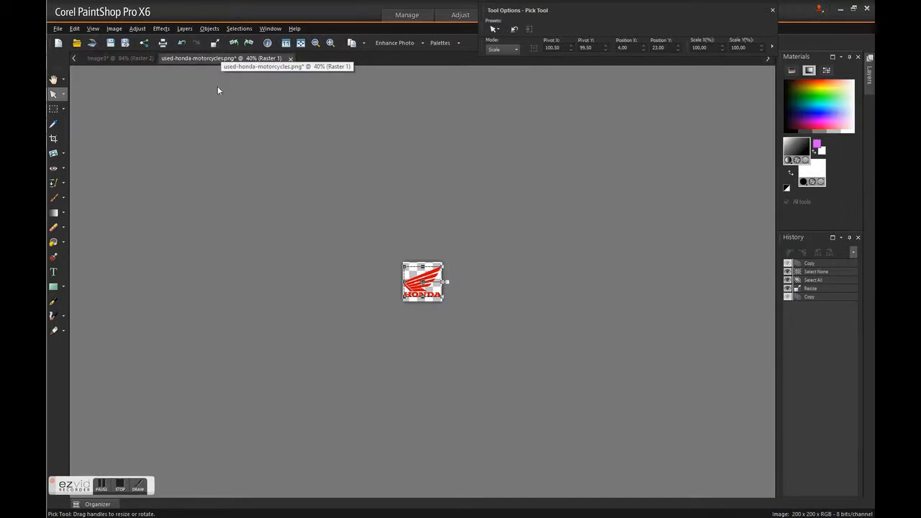
key("ctrl")
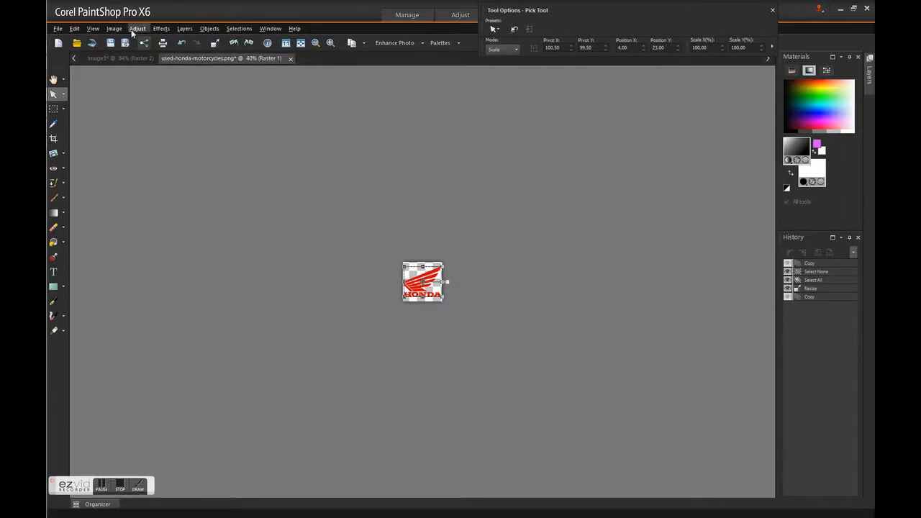
left_click(179, 43)
left_click(179, 43)
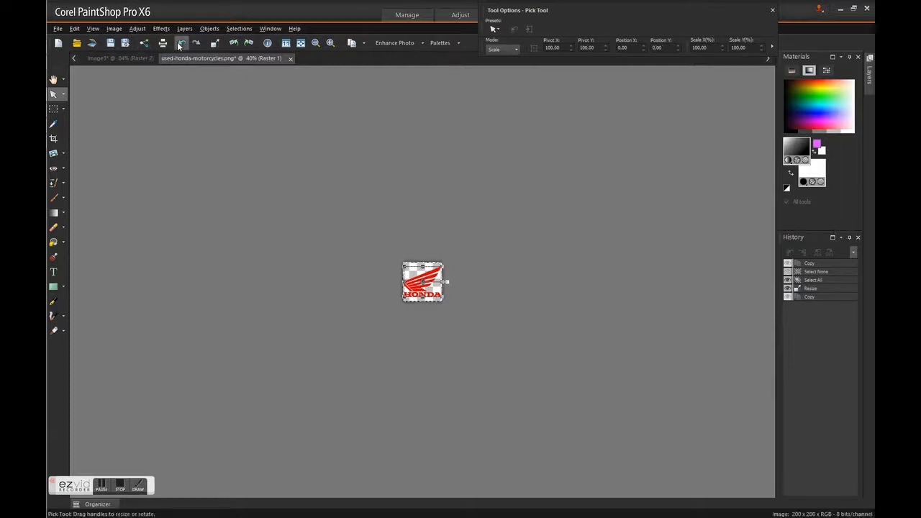
key("ctrl+d")
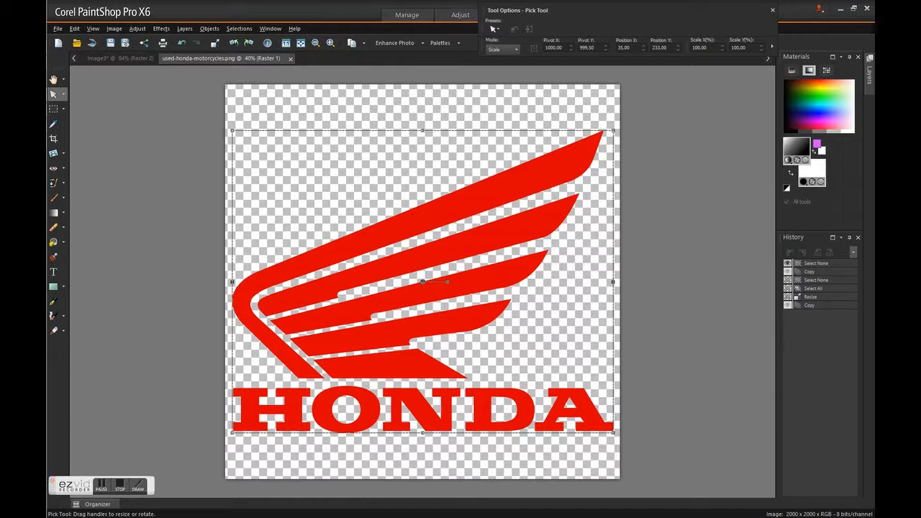
Paste the full-size Honda logo into Image3 as a new layer
left_click(121, 58)
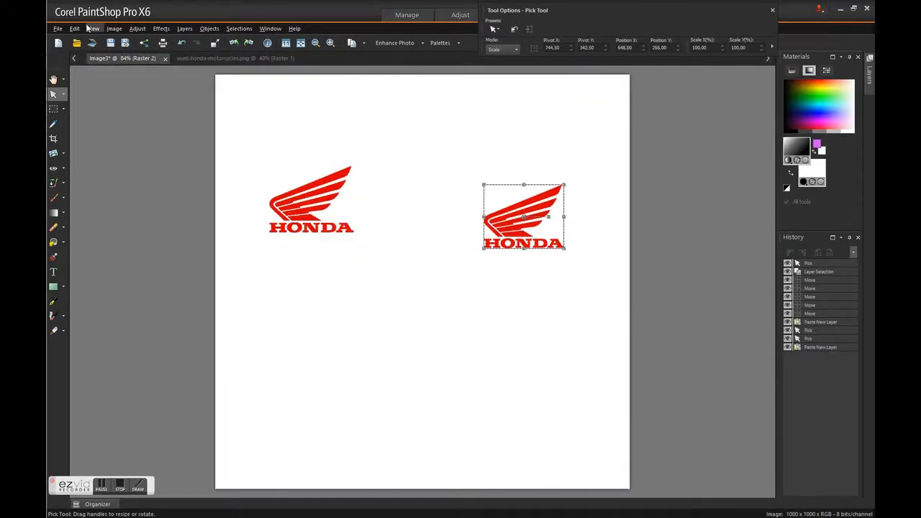
left_click(76, 29)
left_click(136, 159)
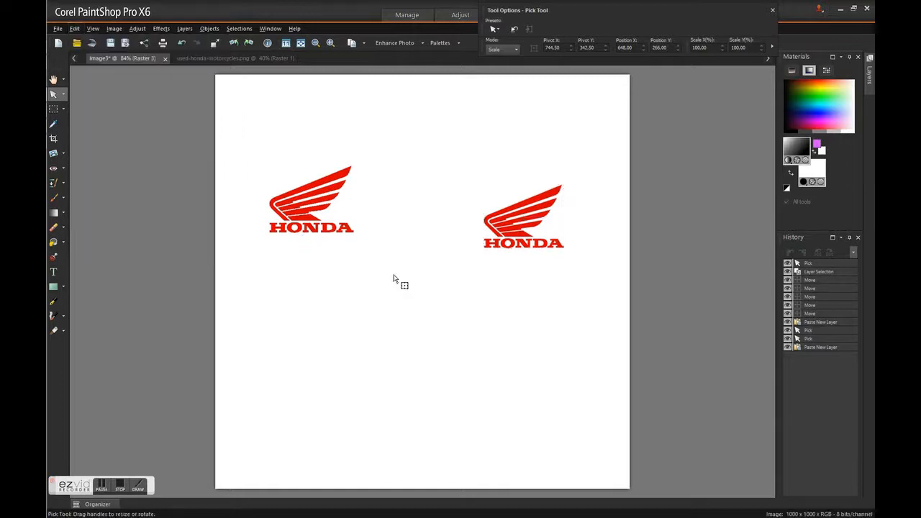
Shrink the pasted logo with the Pick tool to about 4.4% scale, placed below the first logo at about X 201, Y 640
scroll(393, 281, "down", 2)
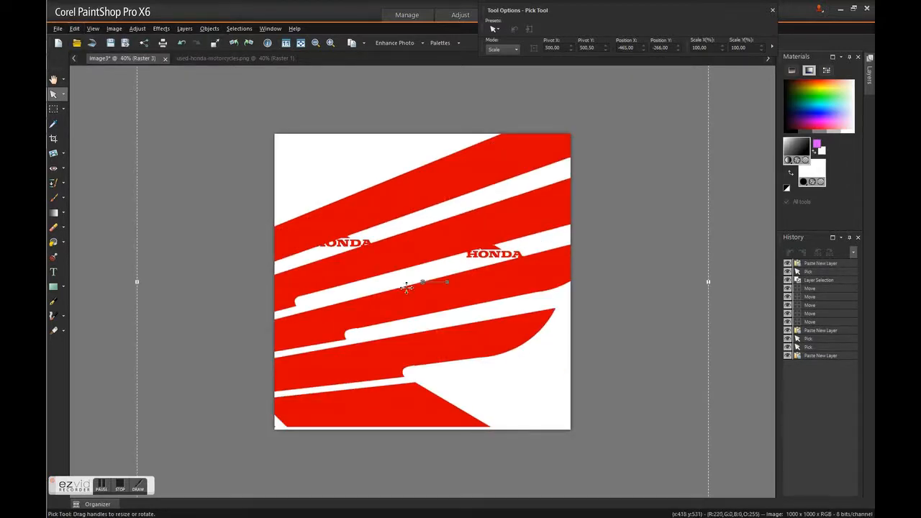
scroll(417, 302, "down", 2)
left_click_drag(566, 395, 385, 308)
scroll(403, 317, "up", 3)
scroll(324, 377, "up", 2)
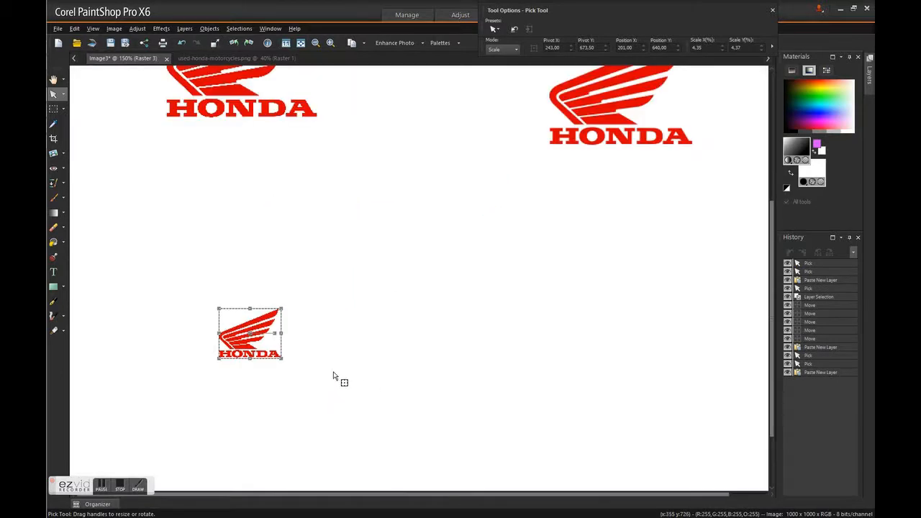
scroll(305, 379, "down", 1)
left_click(363, 401)
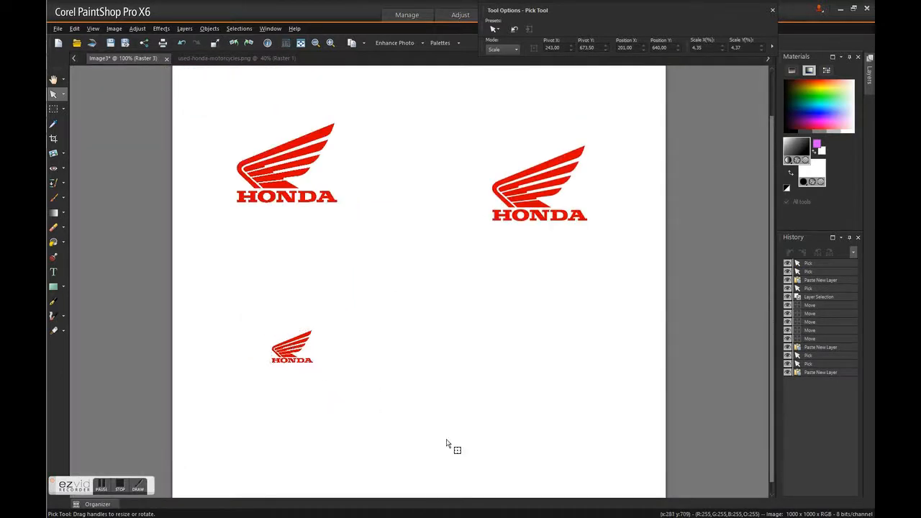
Enlarge the tiny logo to about 565% with the Pick tool, move it below the other two and compare all three
left_click(287, 352)
left_click_drag(314, 331, 505, 174)
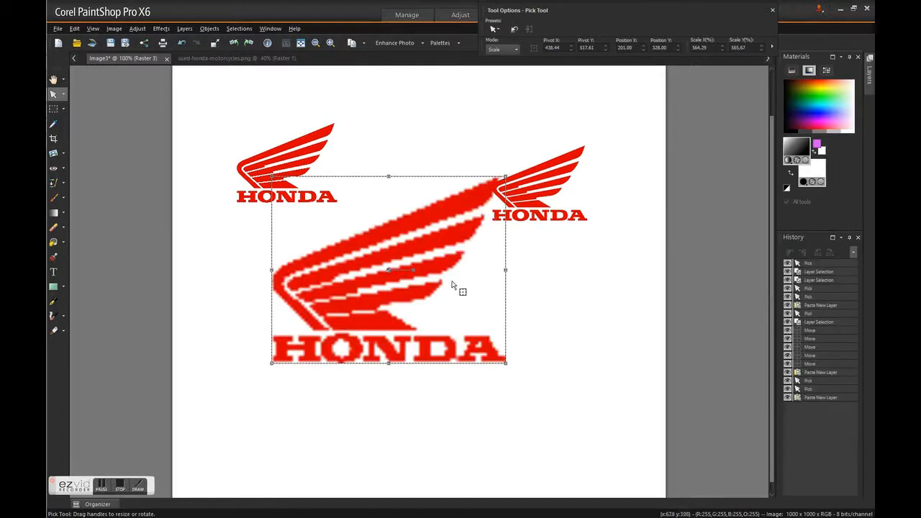
left_click_drag(376, 320, 346, 407)
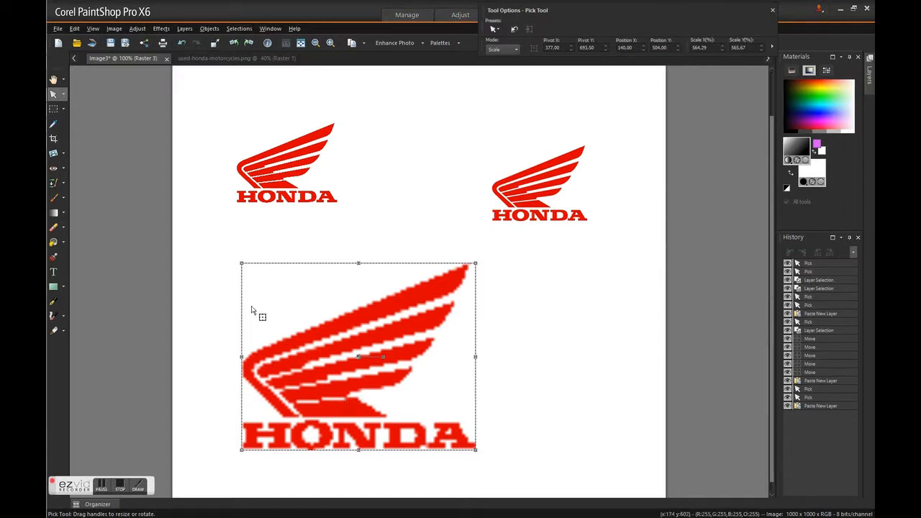
left_click(214, 270)
scroll(277, 252, "down", 1)
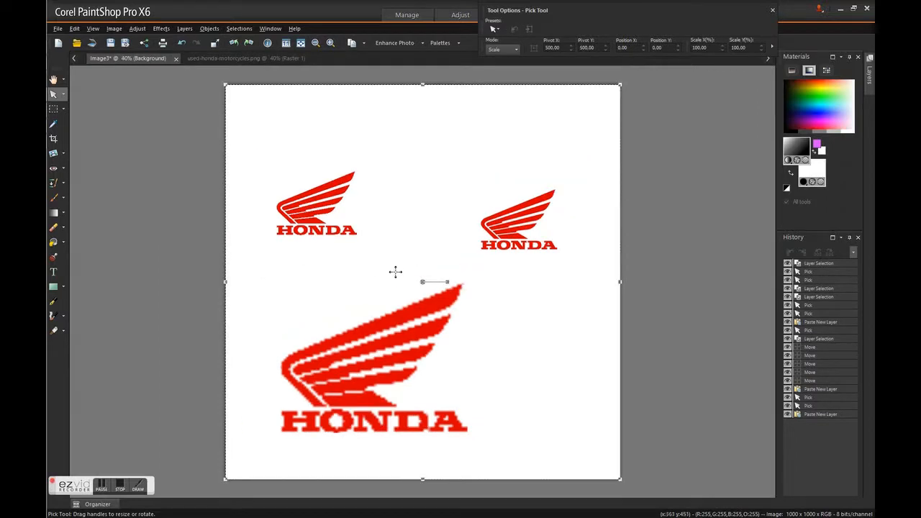
scroll(395, 269, "down", 5)
scroll(477, 244, "up", 2)
scroll(477, 244, "up", 4)
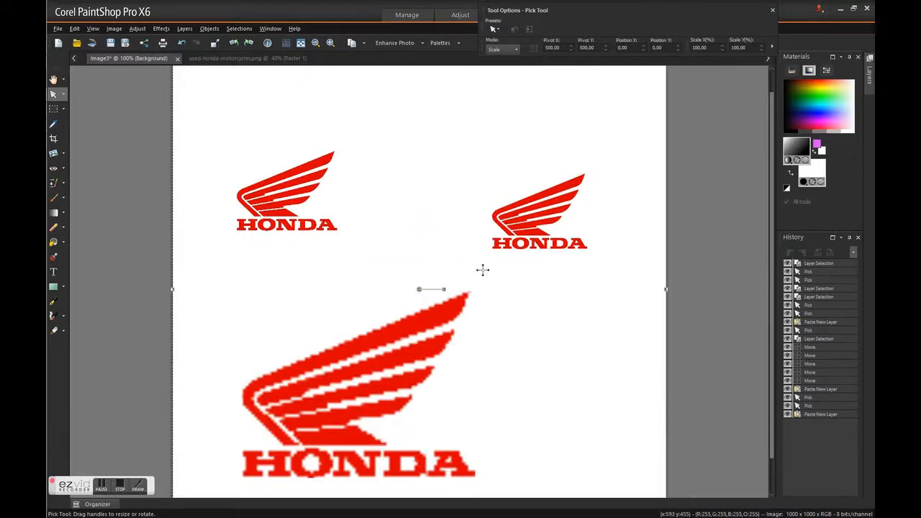
Open the layer properties of the Resize-shrunk logo's layer, Raster 2, and enable the Drop Shadow layer style
left_click(530, 235)
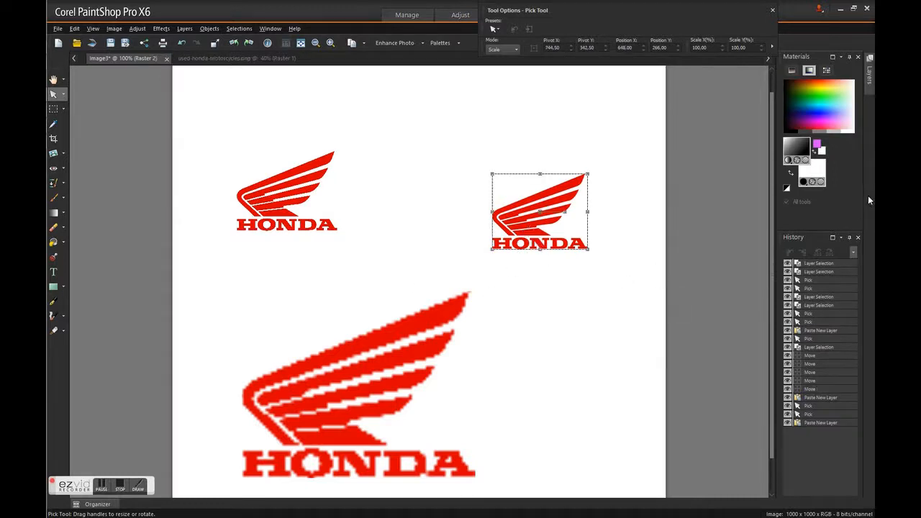
mouse_move(867, 84)
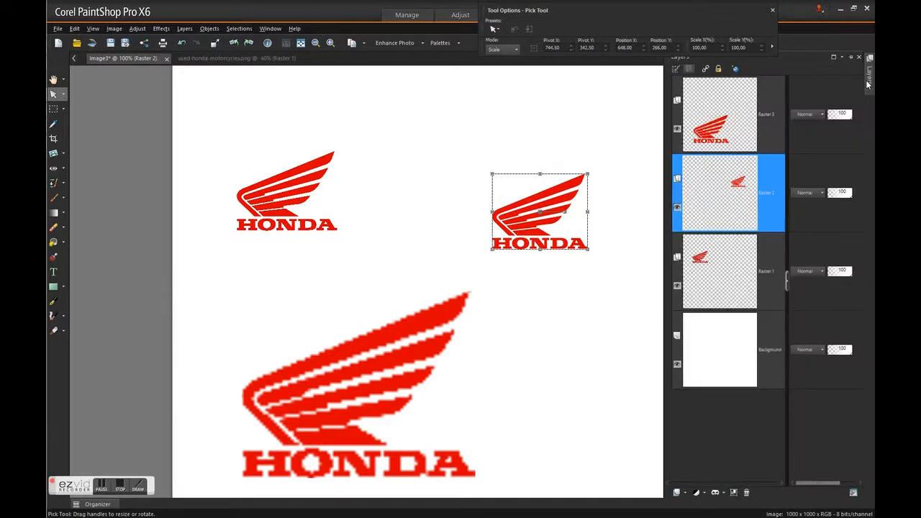
double_click(775, 178)
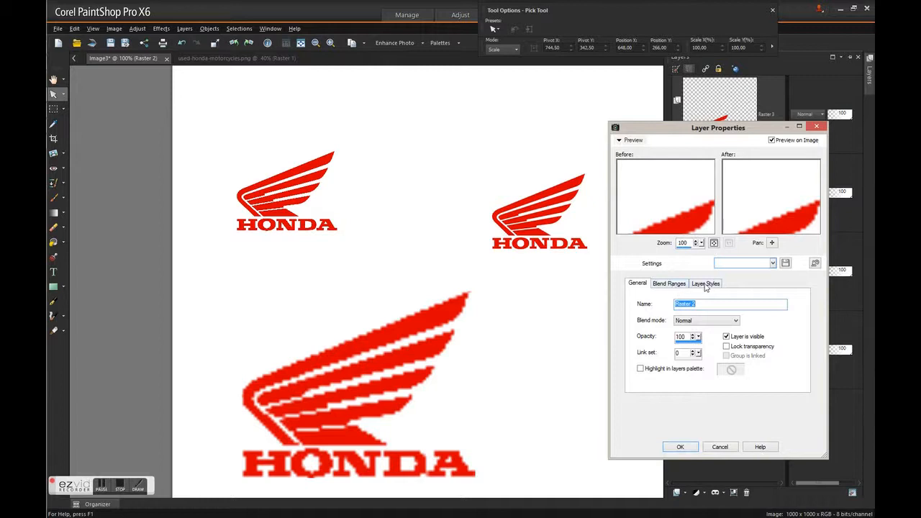
left_click(706, 284)
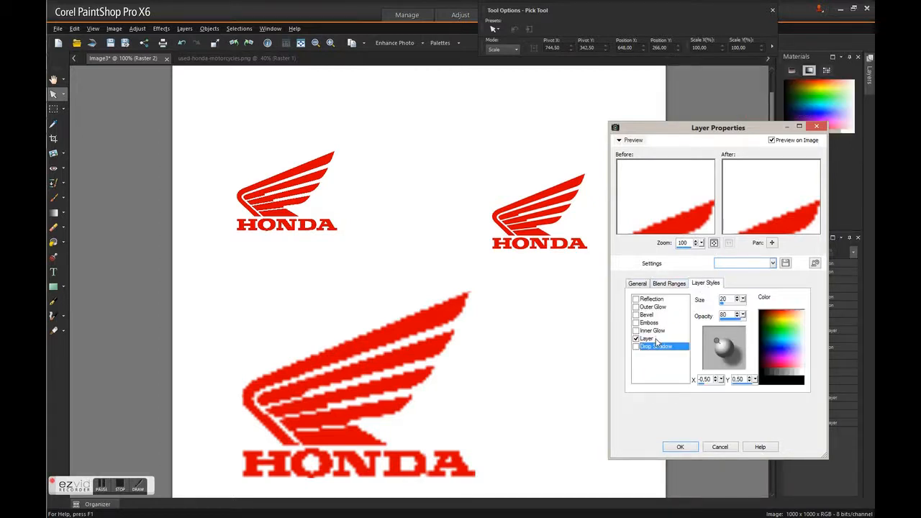
left_click(655, 339)
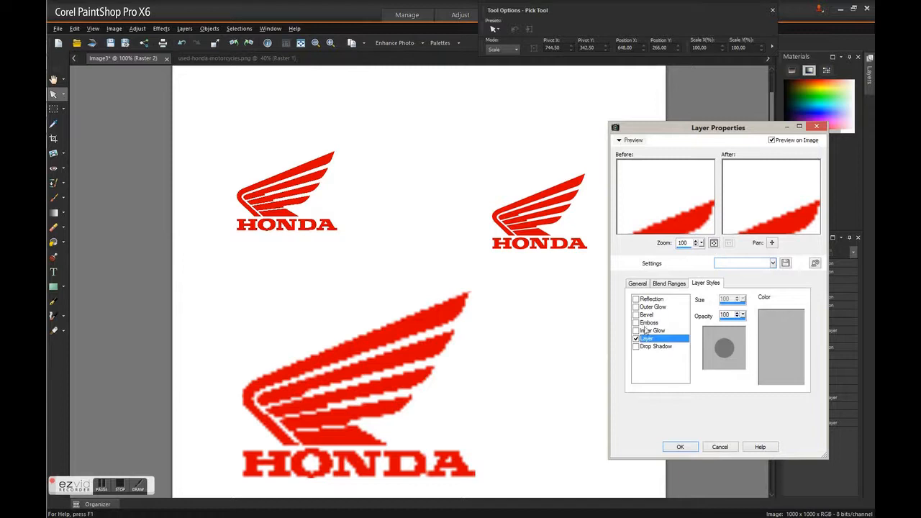
left_click(637, 283)
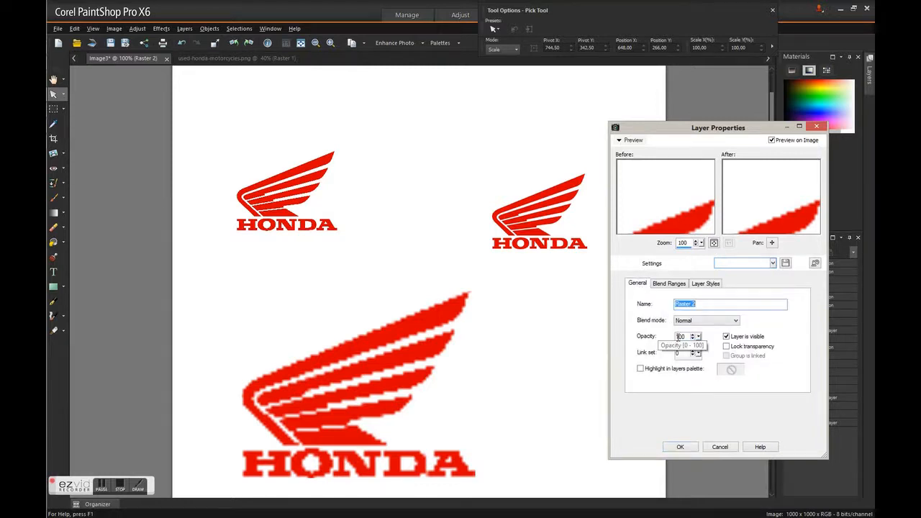
left_click(702, 285)
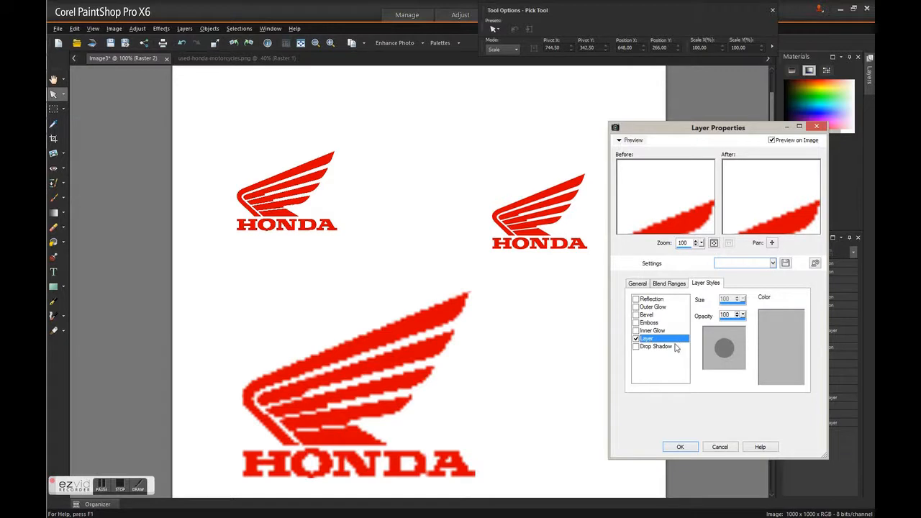
left_click(665, 347)
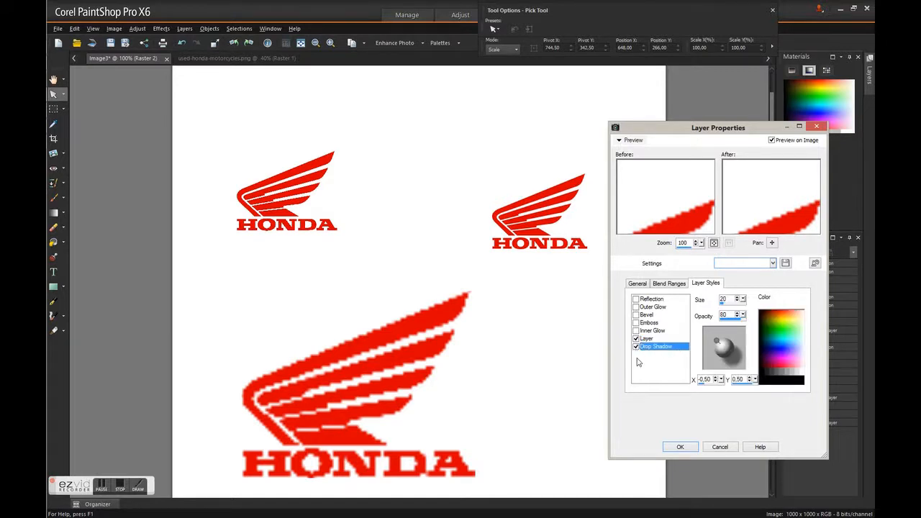
Try horizontal drop shadow offsets of -1.00, 0.00 and 1.00 on the Resize-shrunk logo, with the vertical offset at 0.22
left_click_drag(718, 137, 746, 141)
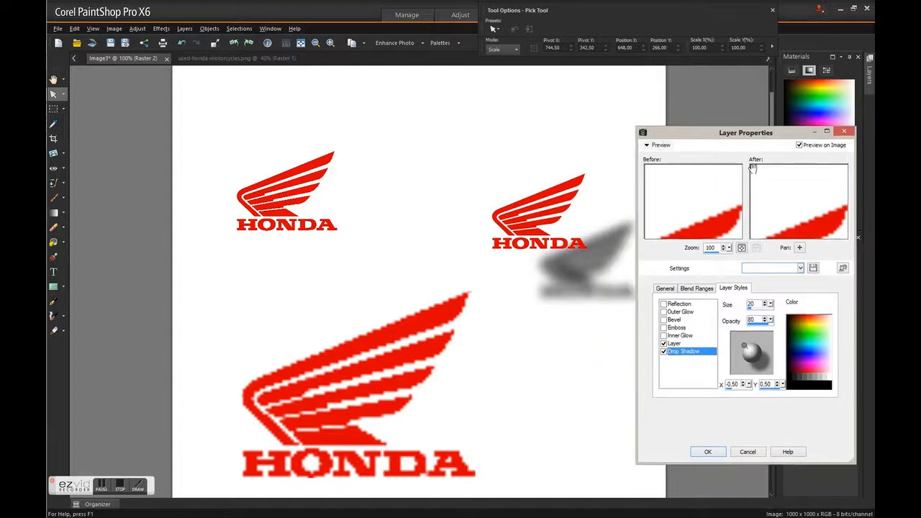
left_click(742, 387)
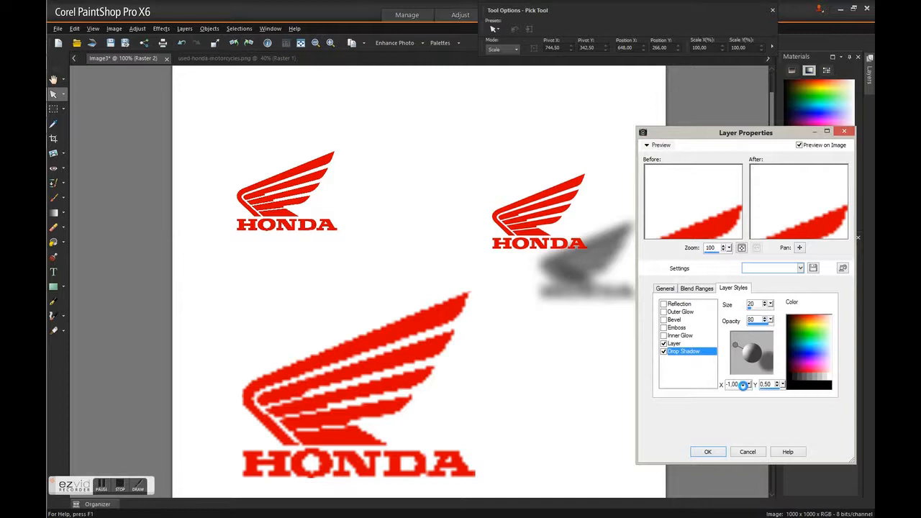
left_click(742, 383)
left_click_drag(754, 345, 751, 351)
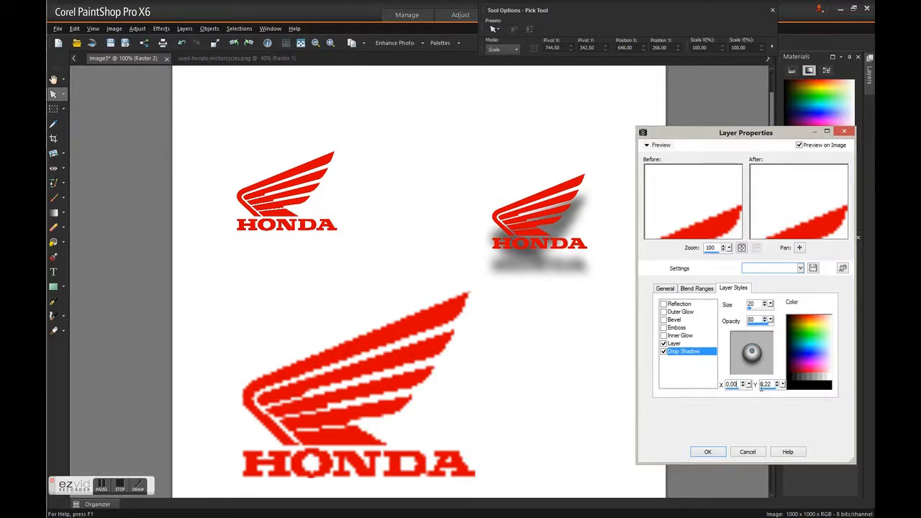
left_click(742, 383)
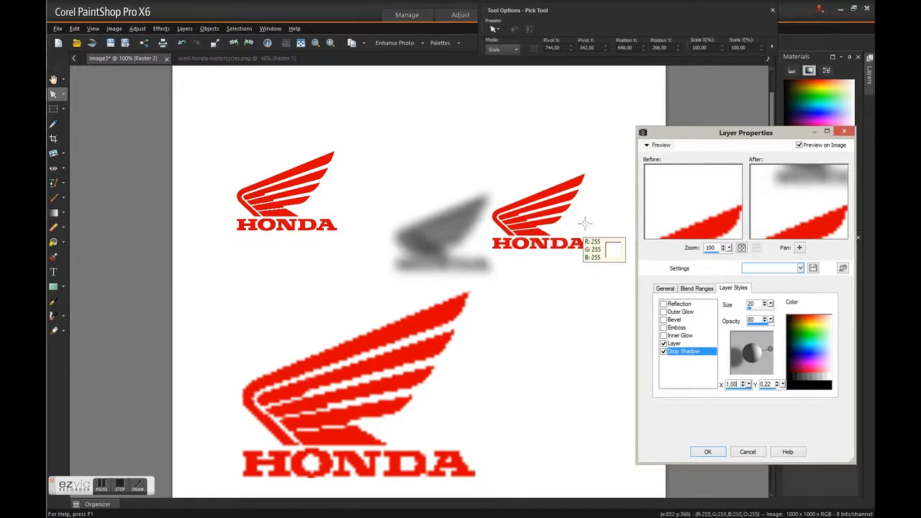
left_click(743, 387)
left_click(744, 384)
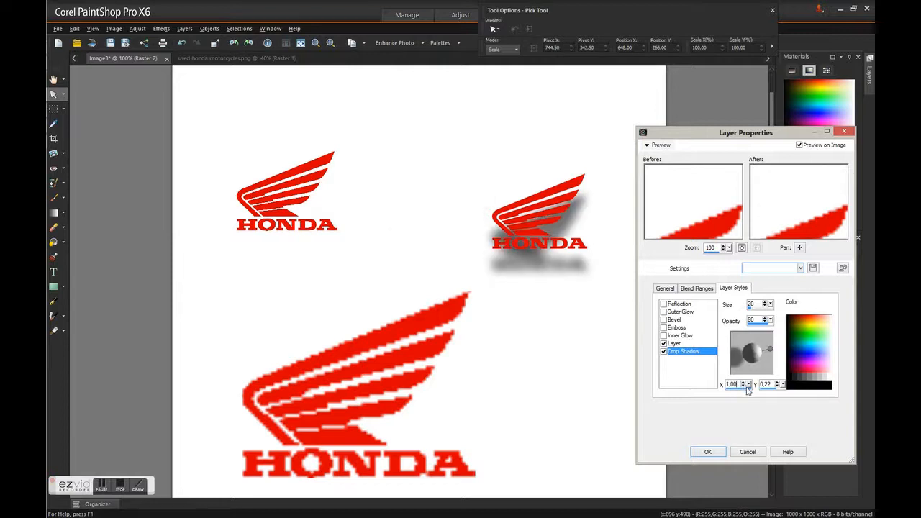
left_click(744, 387)
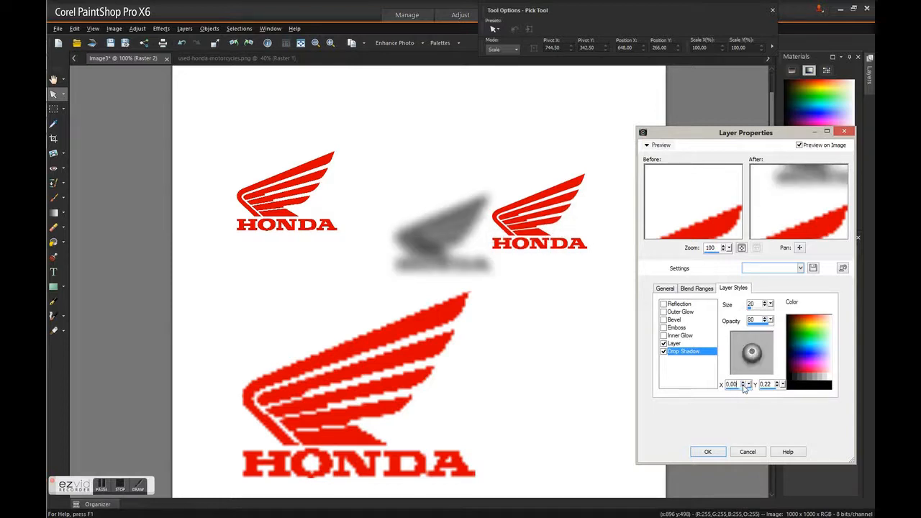
left_click(745, 386)
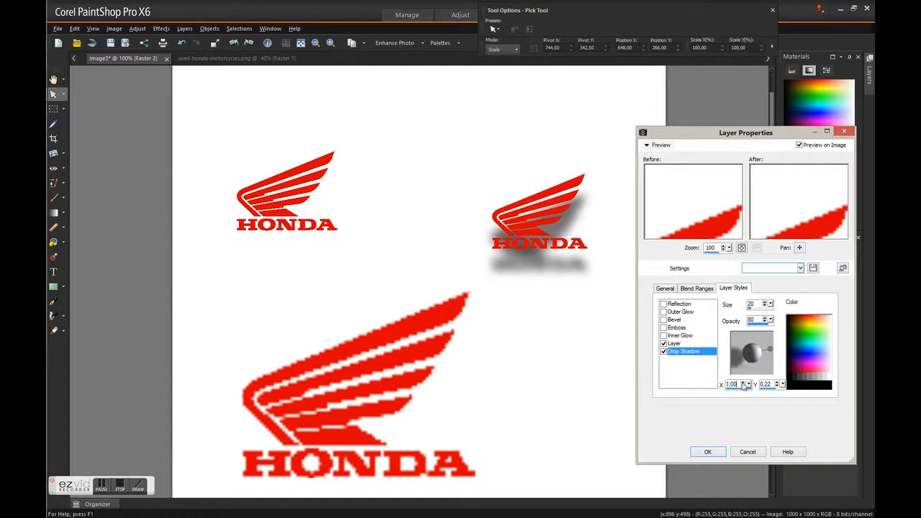
Set both the X and Y offsets of the logo's drop shadow to 0.01
type("-")
type("0")
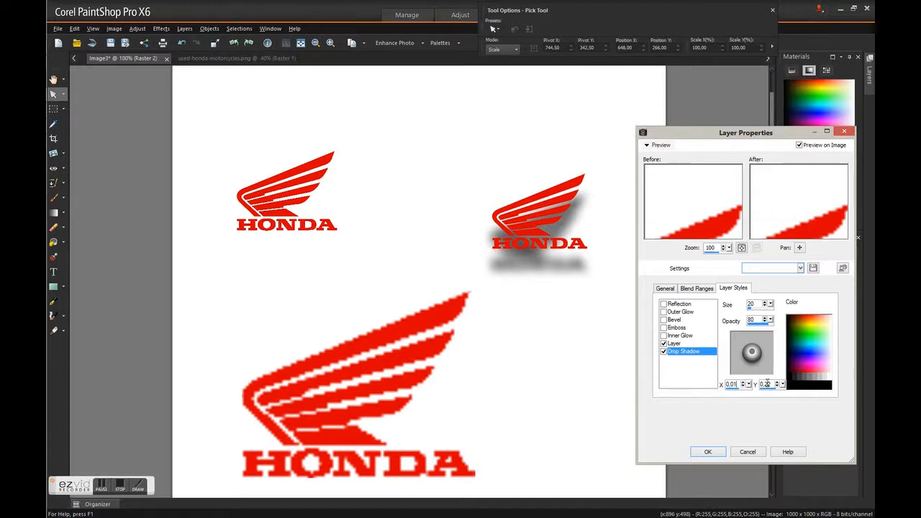
key("BackSpace")
type("01")
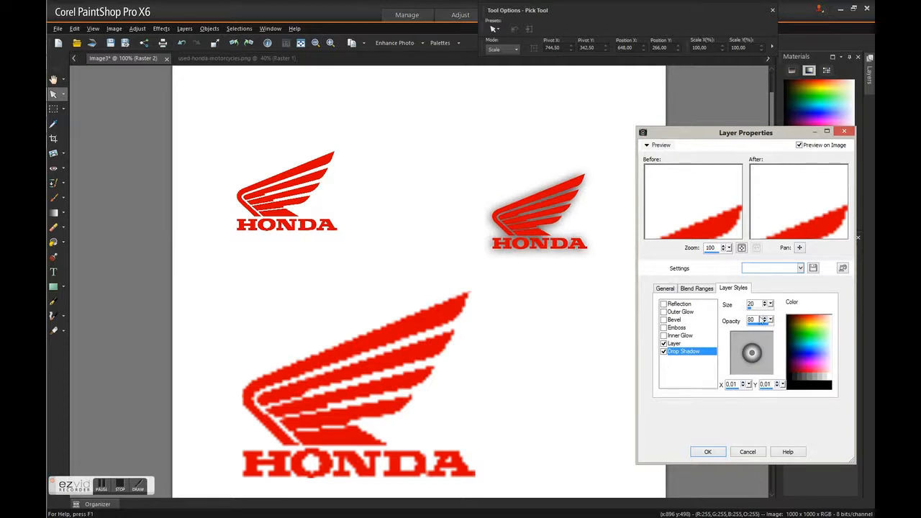
Reduce the drop shadow's size to 5 and apply the layer properties
left_click_drag(753, 308, 756, 309)
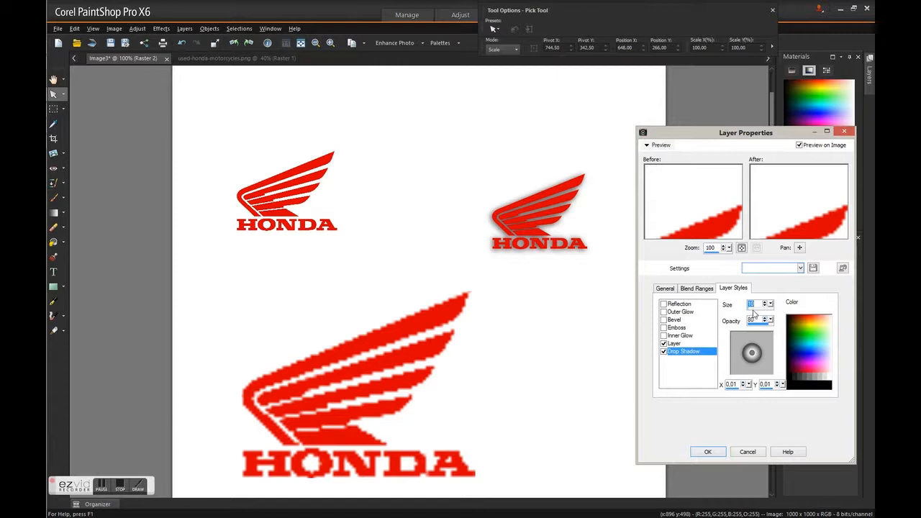
type("5")
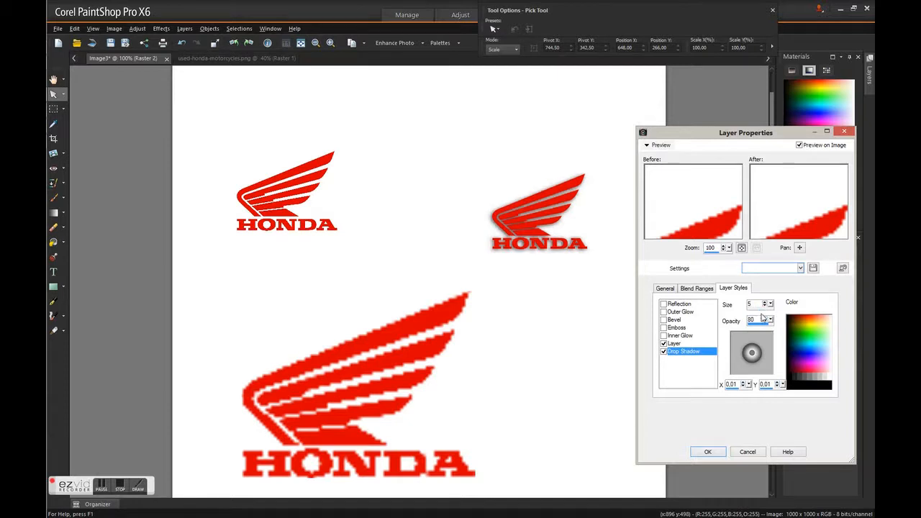
left_click(707, 452)
Reposition the shadowed logo with the Move tool so it sits level with the first small logo
left_click_drag(520, 204, 538, 253)
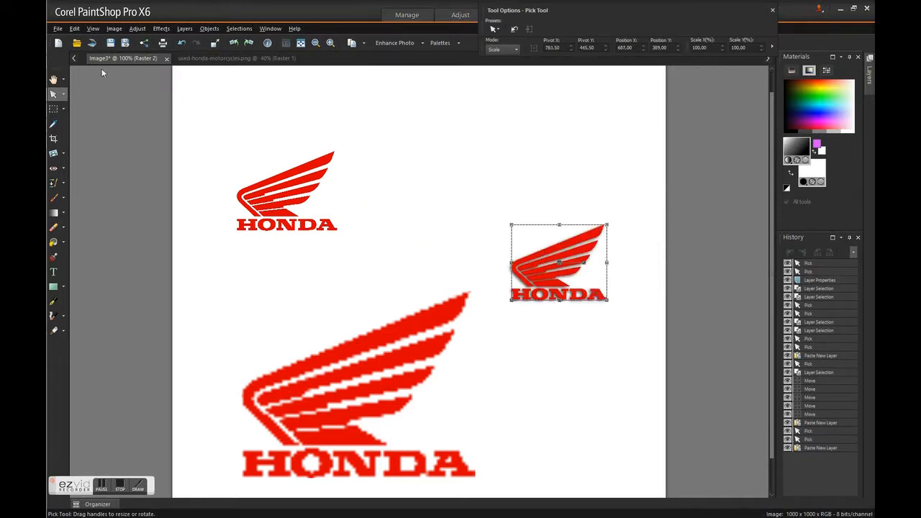
left_click(63, 95)
left_click(92, 107)
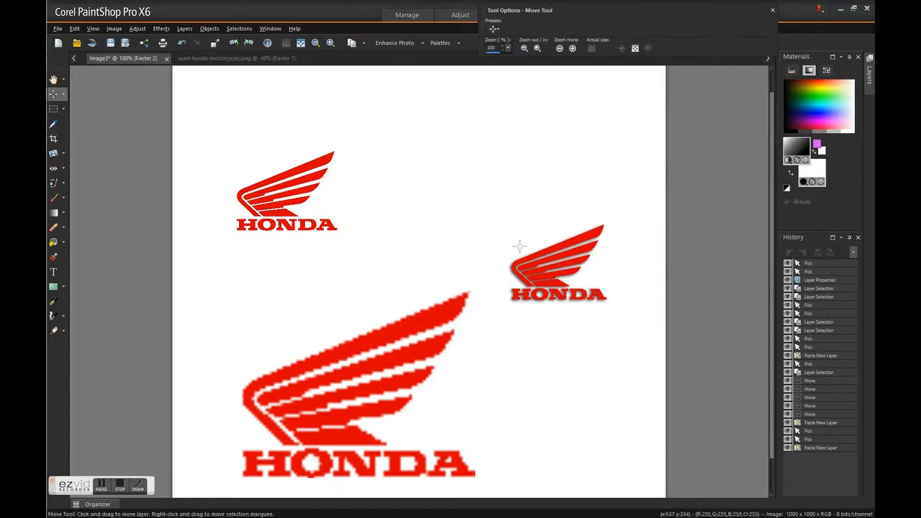
left_click_drag(568, 239, 559, 181)
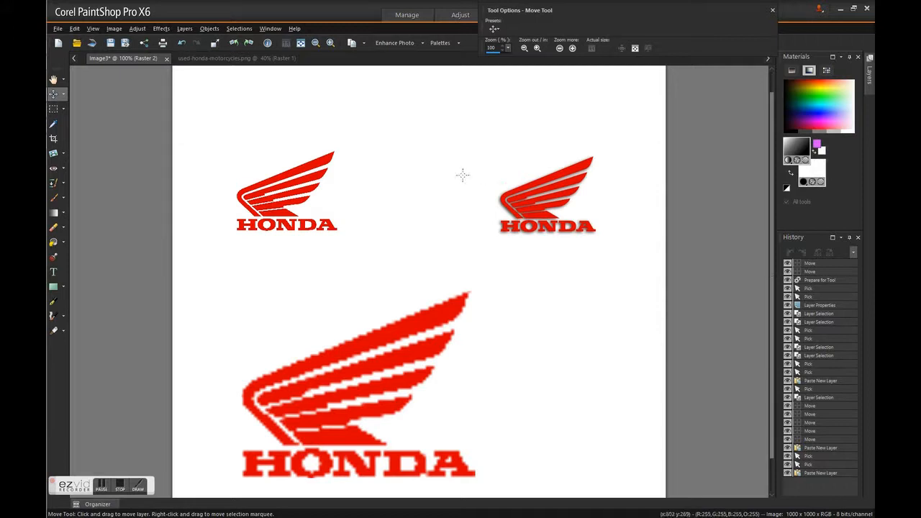
Make the Background layer active and choose the Flood Fill tool
scroll(658, 222, "down", 1)
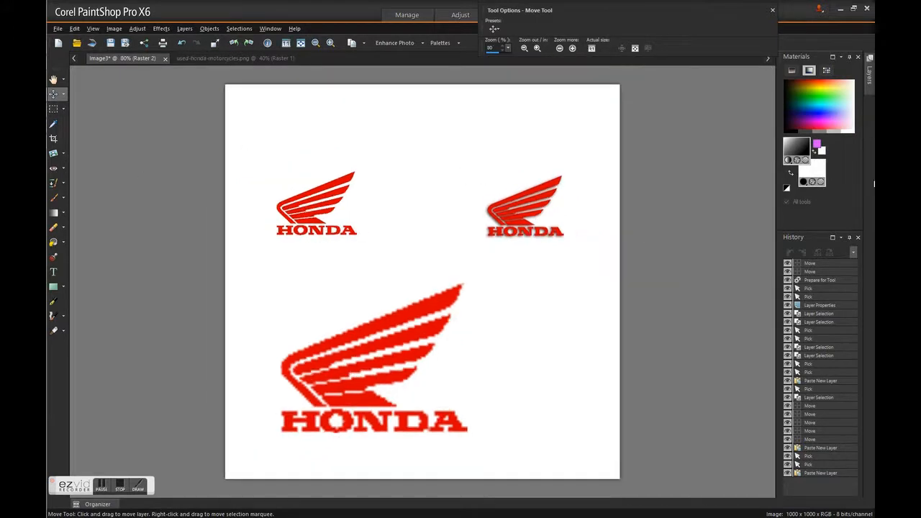
mouse_move(867, 86)
left_click(698, 353)
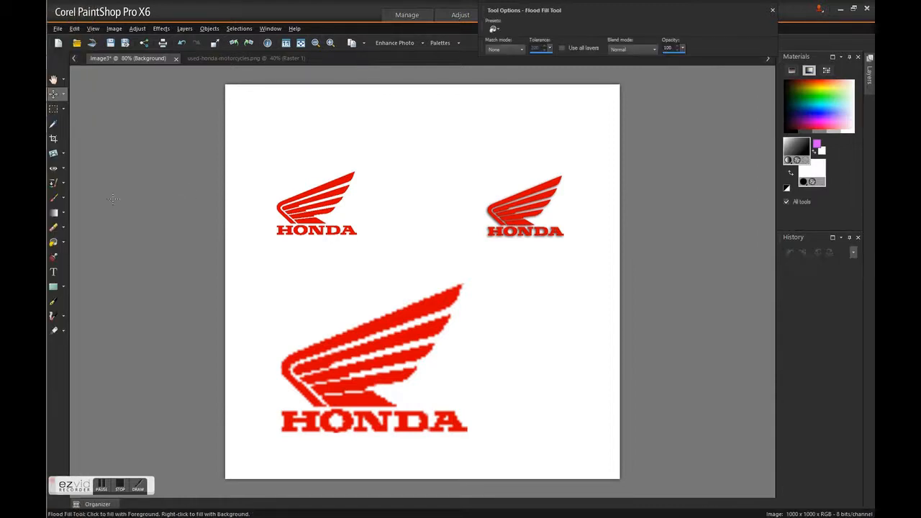
left_click(53, 242)
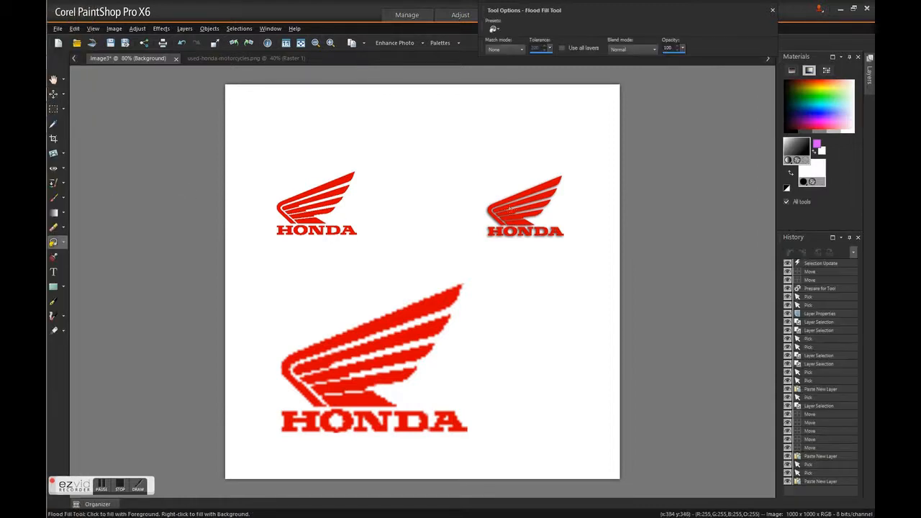
Try a foreground gradient angle of 0 and shift the colour stops of Corel_06_001, discarding the gradient edits and cancelling the material changes
left_click(796, 149)
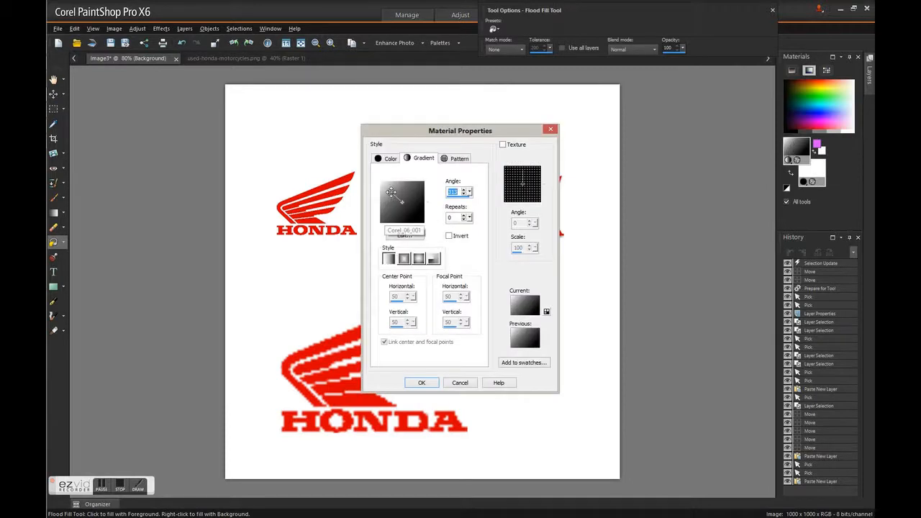
left_click_drag(410, 207, 402, 188)
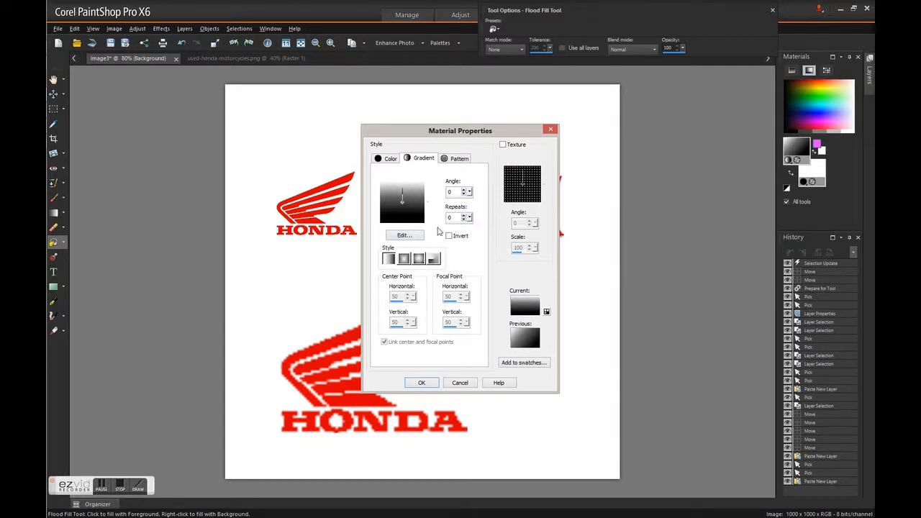
left_click(403, 236)
left_click_drag(451, 283, 421, 284)
left_click(510, 283)
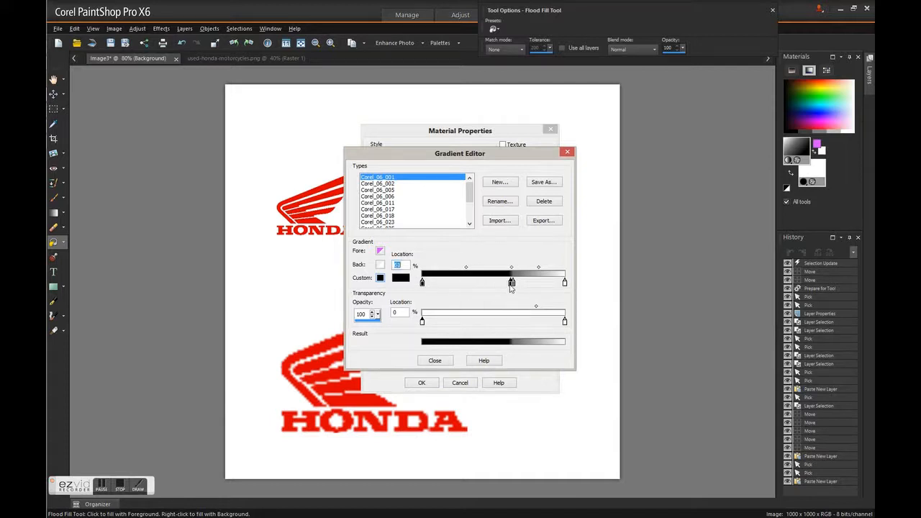
left_click_drag(510, 283, 447, 284)
left_click_drag(513, 284, 549, 286)
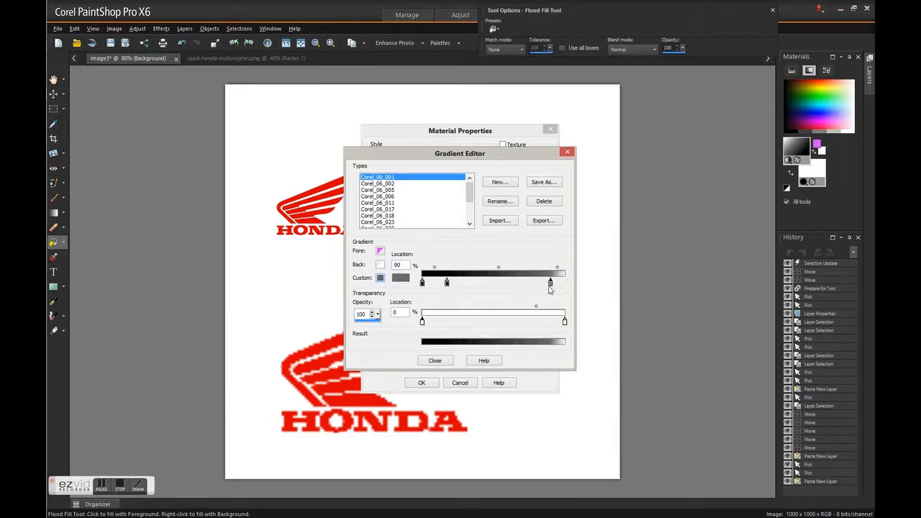
left_click(434, 362)
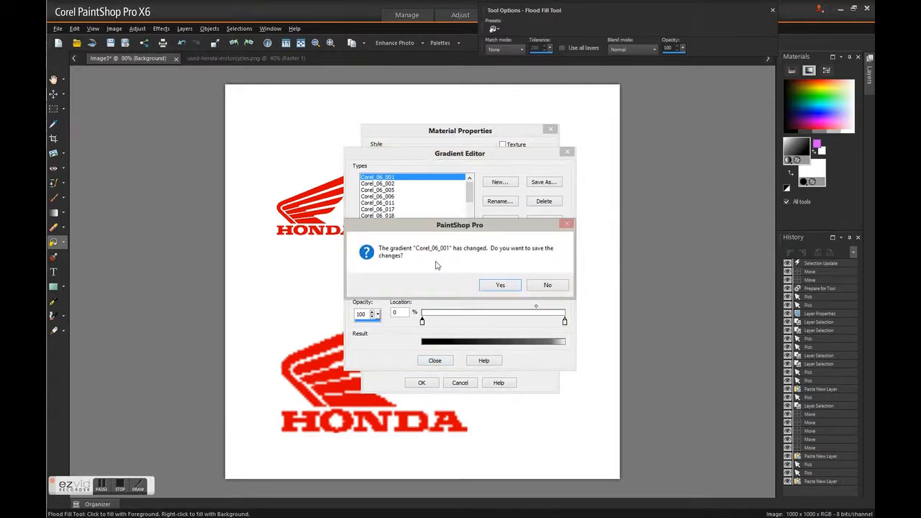
left_click(533, 288)
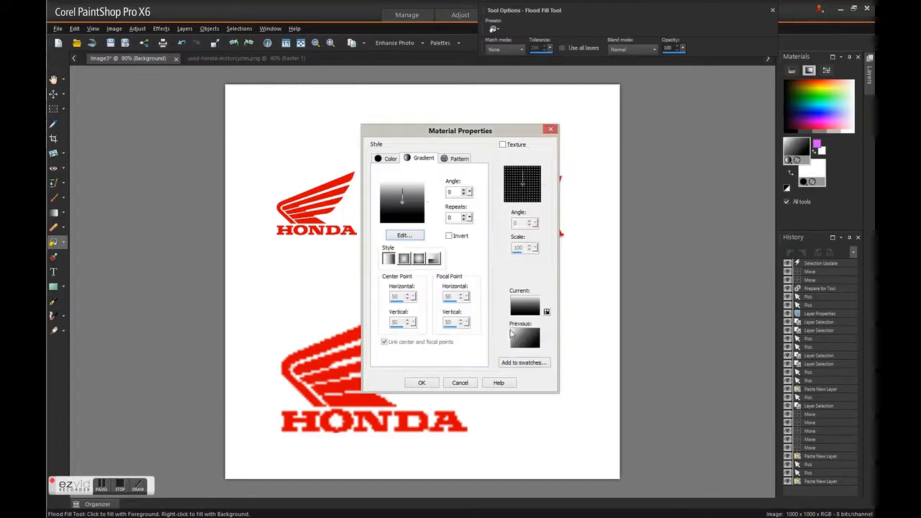
left_click(449, 382)
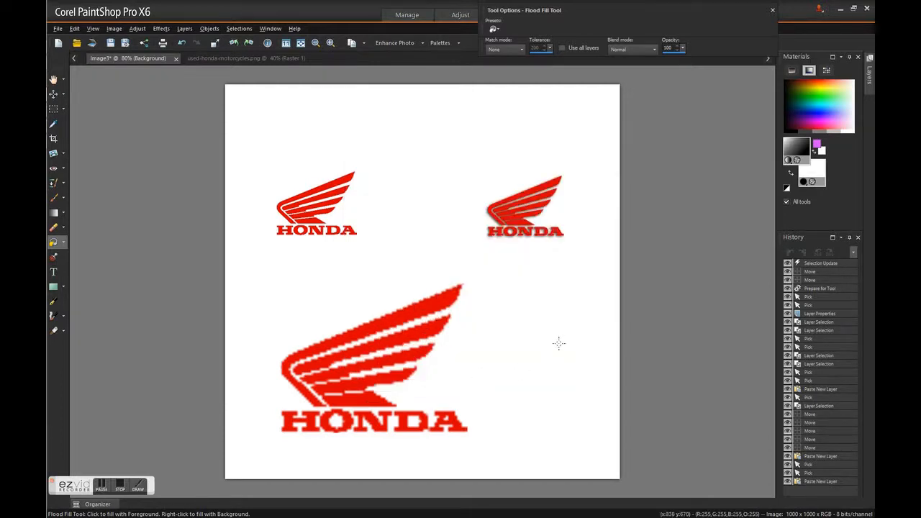
Try flood-filling the Background layer with the diagonal white-to-black gradient, and undo the fill
left_click(425, 245)
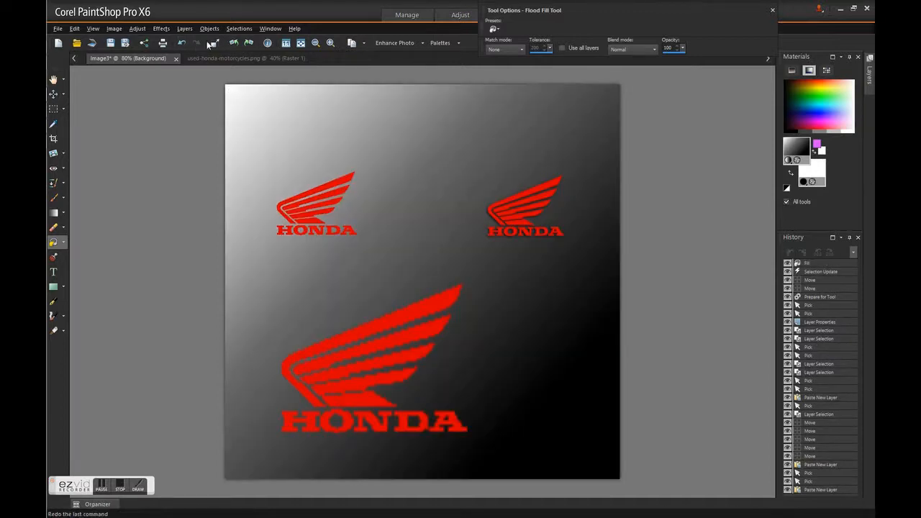
left_click(183, 43)
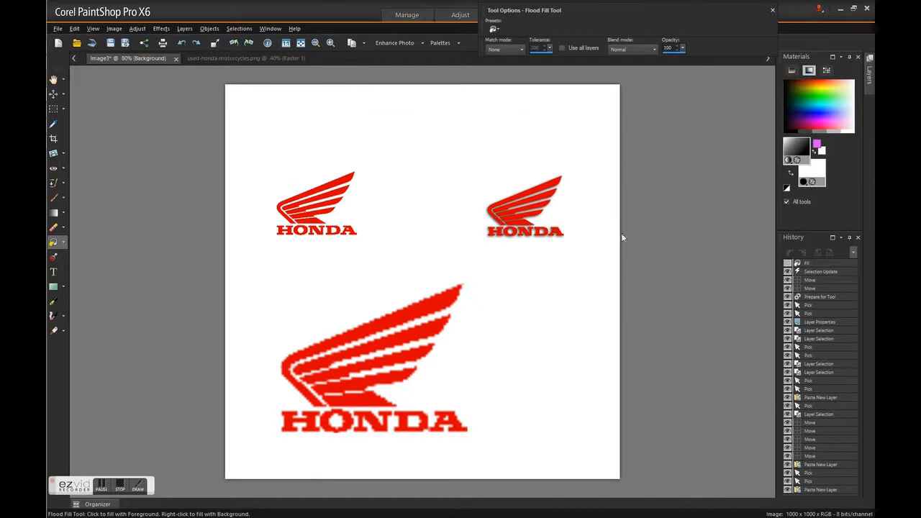
Set the foreground gradient's angle to 0 and flood-fill the Background layer with it
type("0")
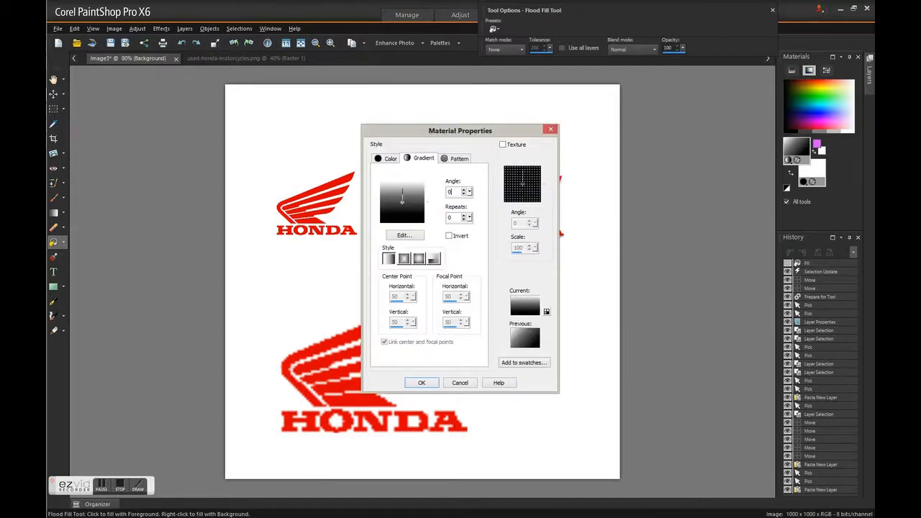
left_click(421, 383)
left_click(501, 279)
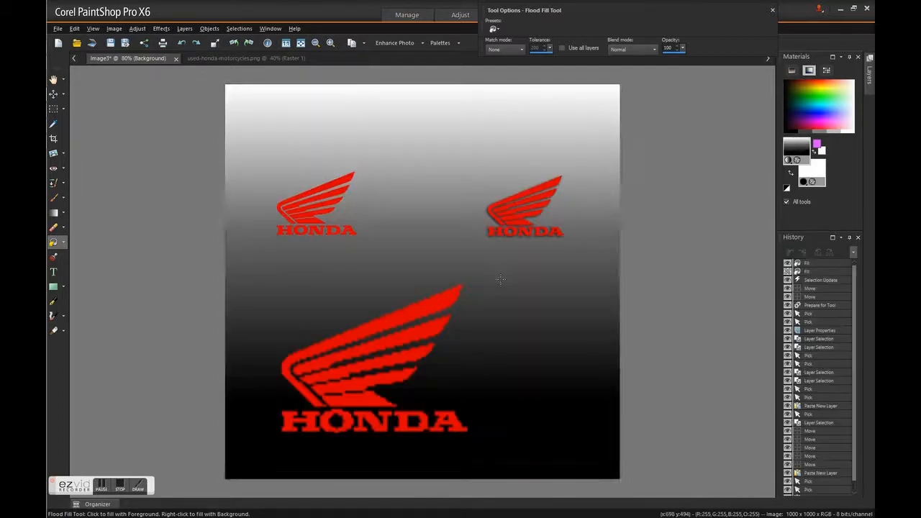
Examine the background gradient's tonal transitions at high magnification in the area below the shadowed logo
scroll(588, 308, "up", 2)
scroll(588, 308, "up", 6)
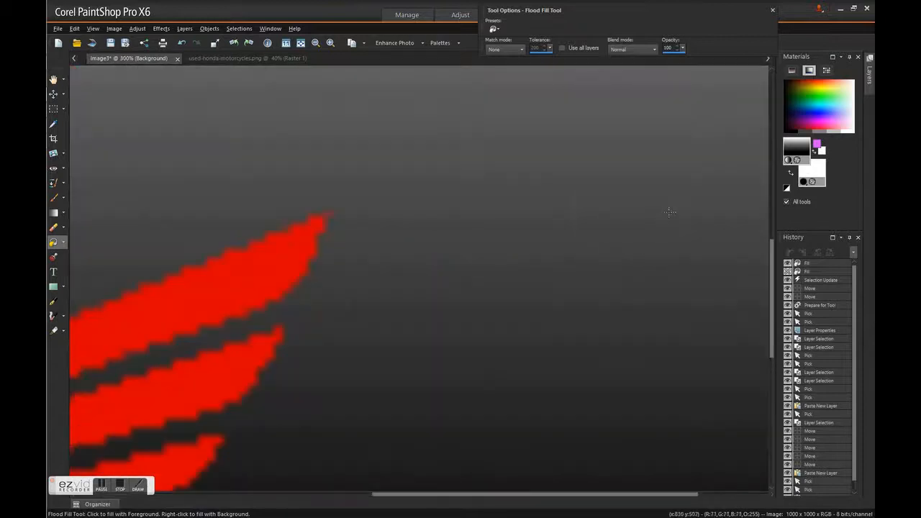
scroll(651, 193, "up", 4)
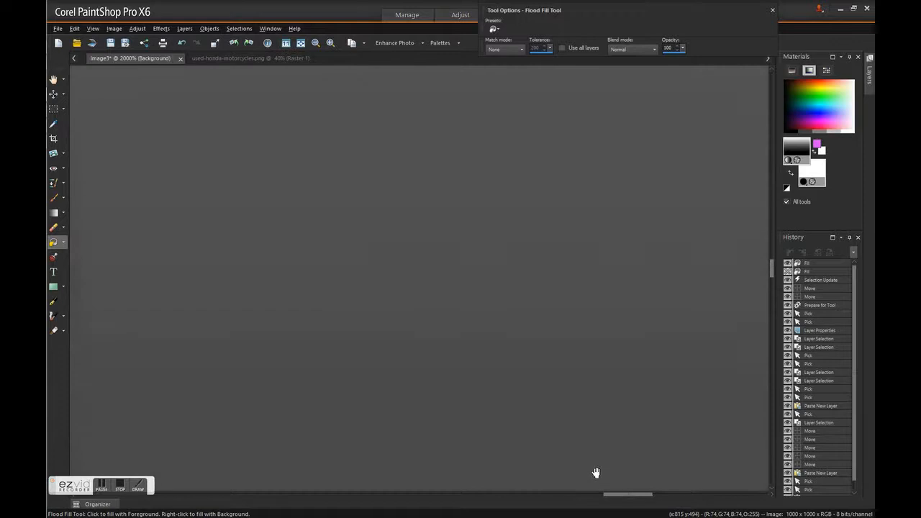
scroll(562, 308, "down", 2)
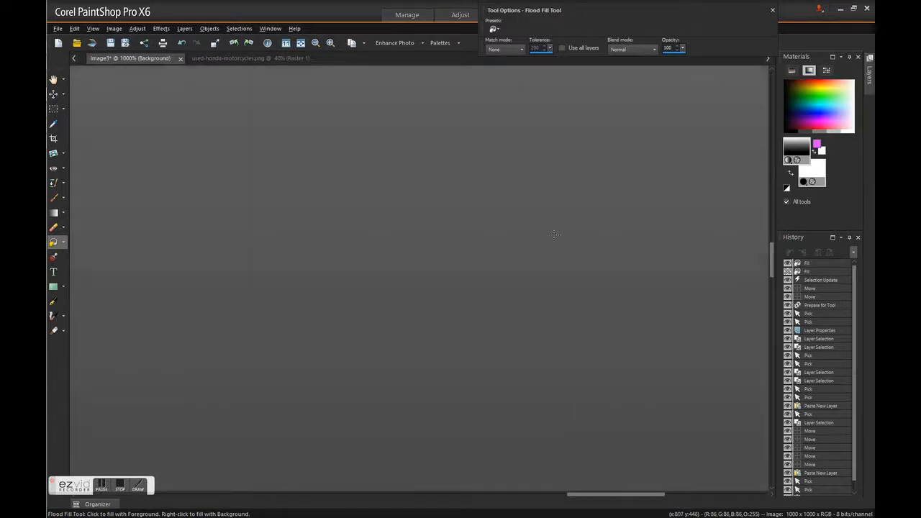
scroll(558, 236, "down", 4)
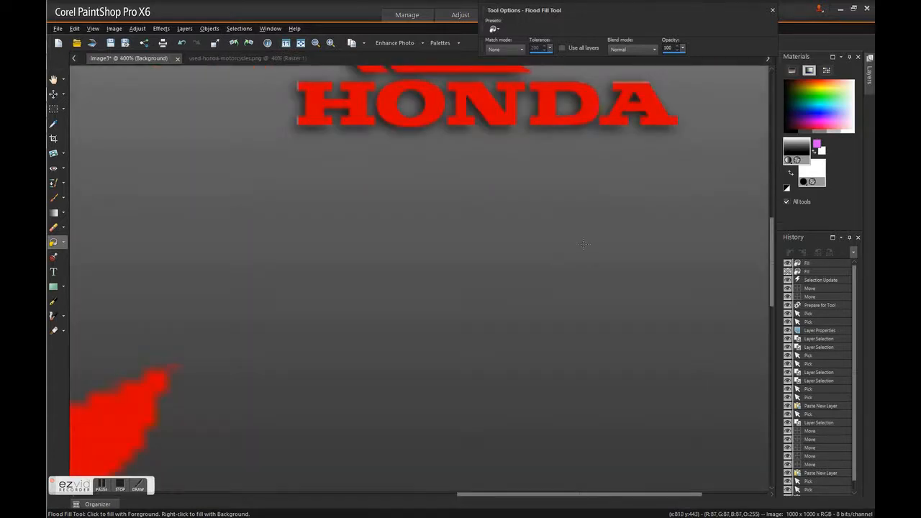
scroll(569, 269, "up", 2)
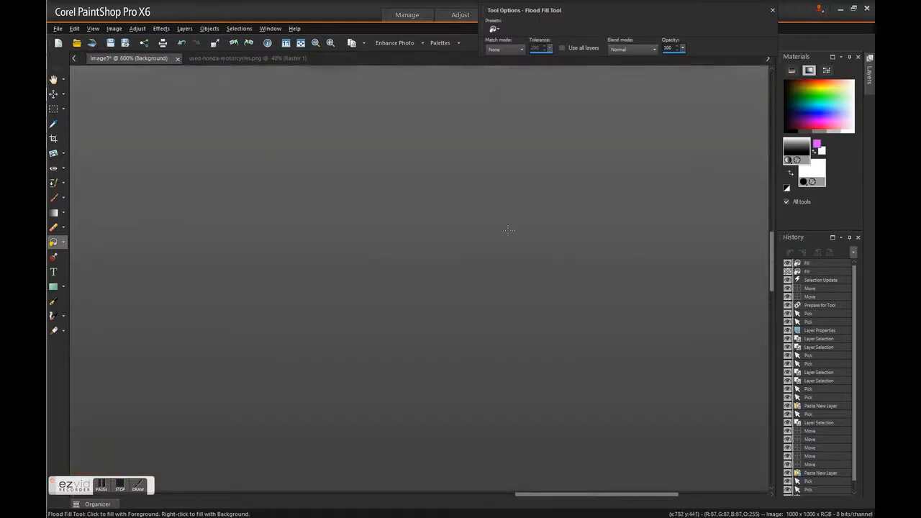
scroll(508, 245, "down", 2)
scroll(595, 292, "up", 1)
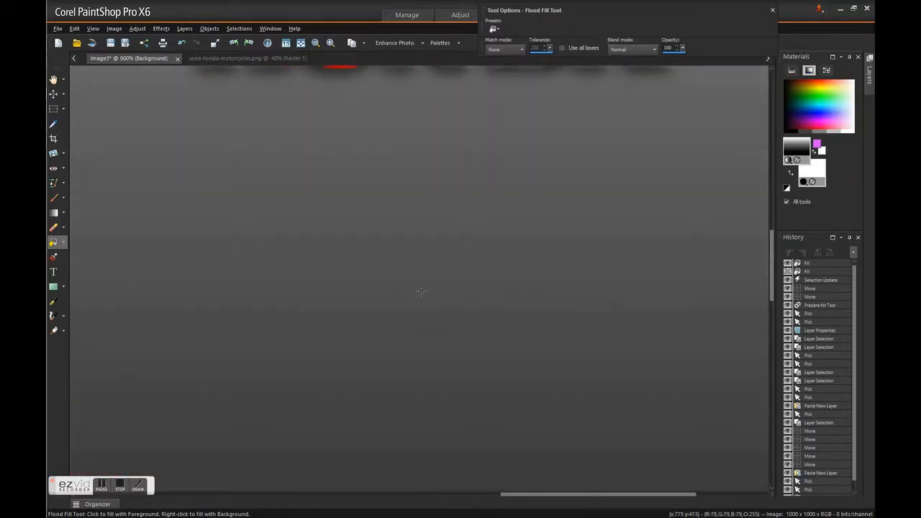
scroll(604, 349, "up", 1)
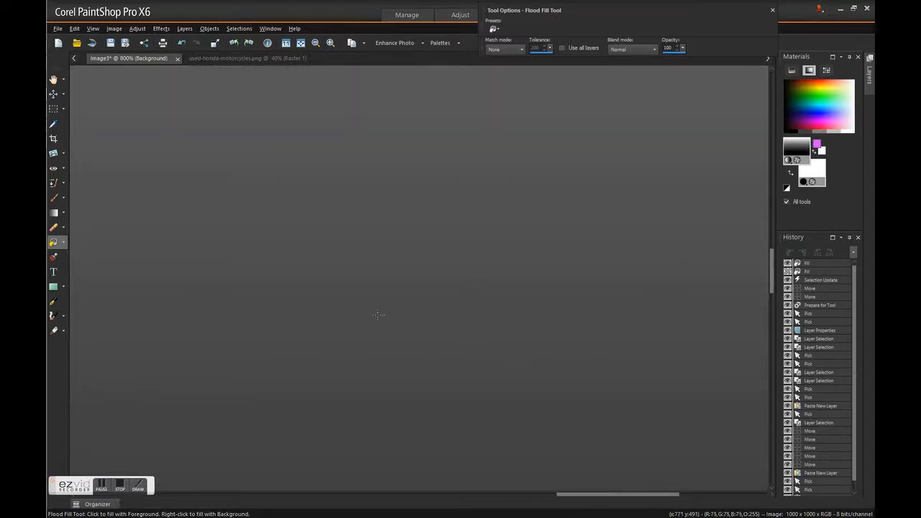
Add noise to the gradient-filled Background layer
scroll(383, 159, "down", 2)
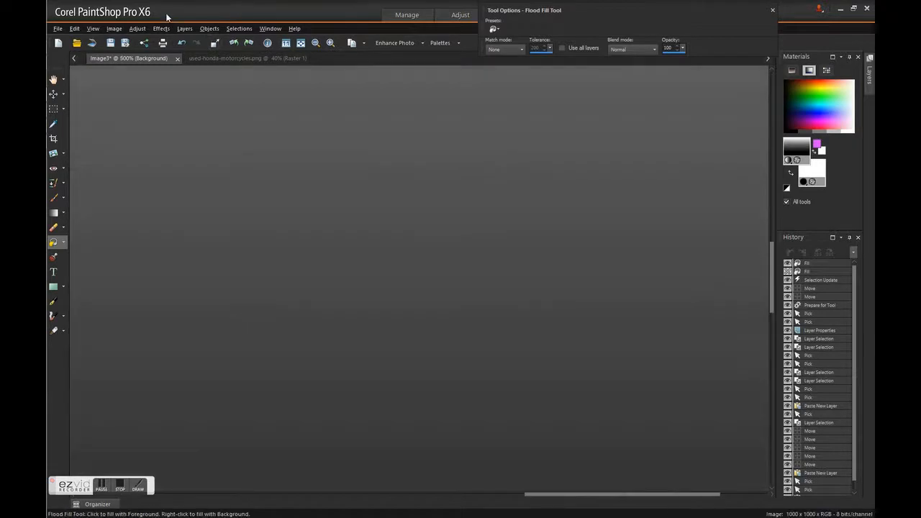
left_click(137, 28)
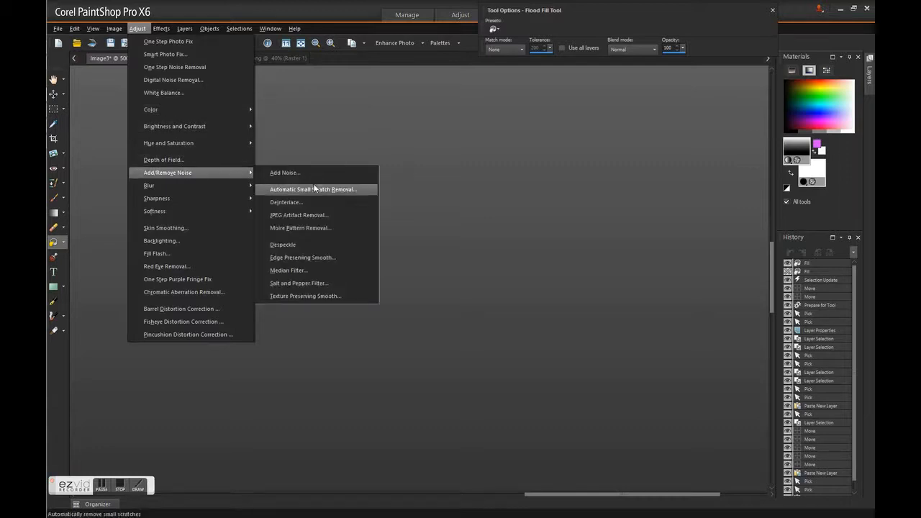
left_click(288, 173)
left_click_drag(496, 210, 559, 194)
left_click(493, 289)
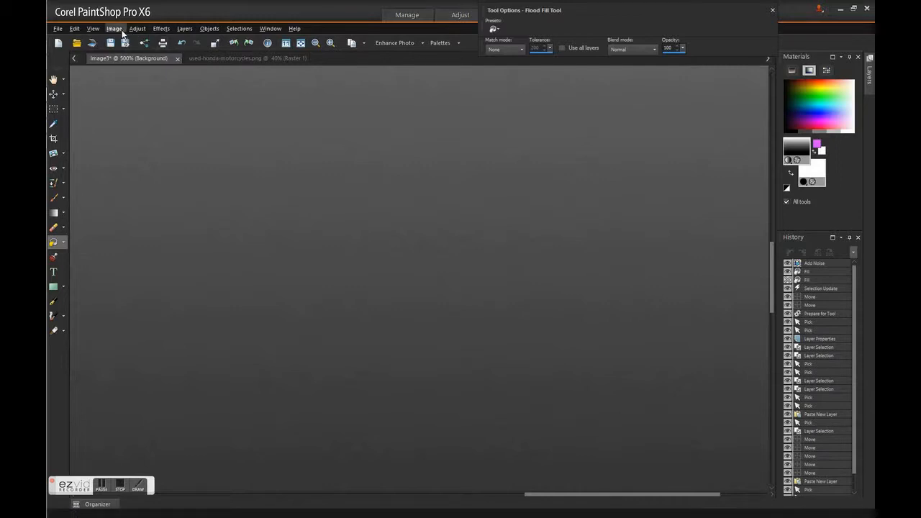
Apply the Blur adjustment to the noisy Background gradient and inspect its tonal transitions around the logos
left_click(154, 29)
mouse_move(208, 83)
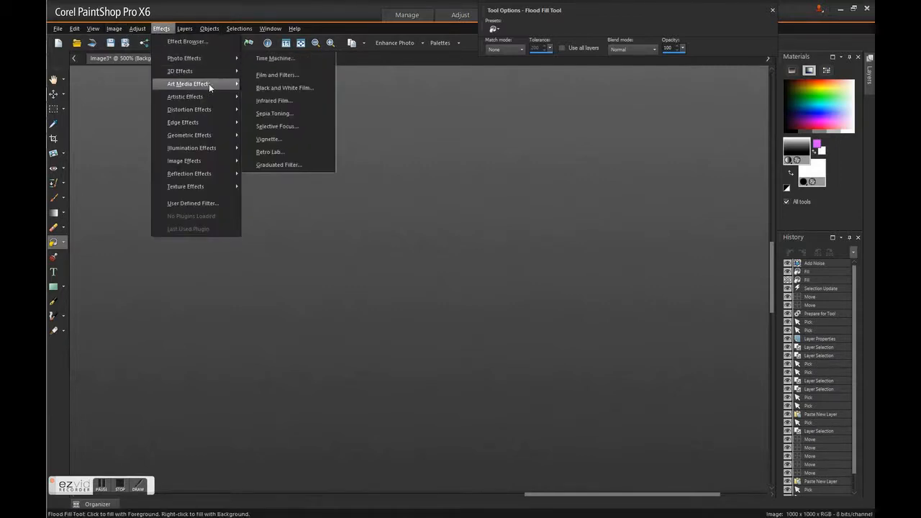
mouse_move(137, 29)
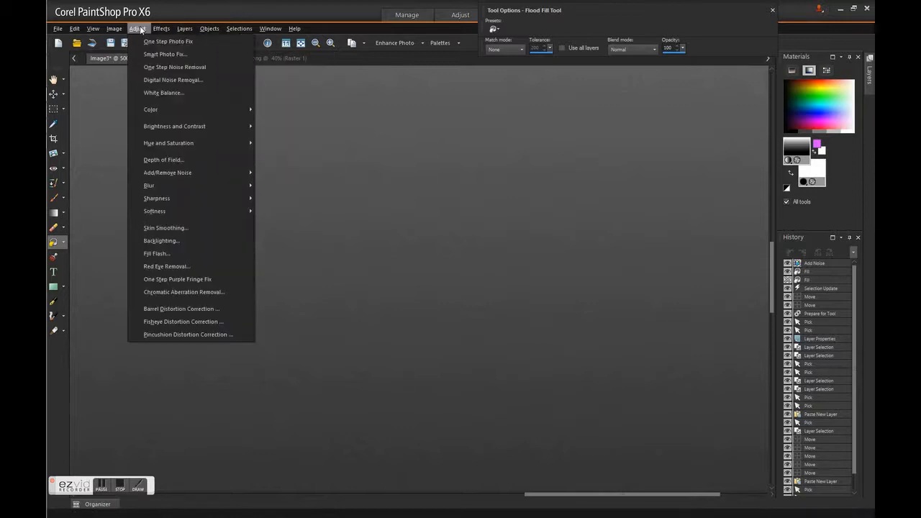
mouse_move(245, 185)
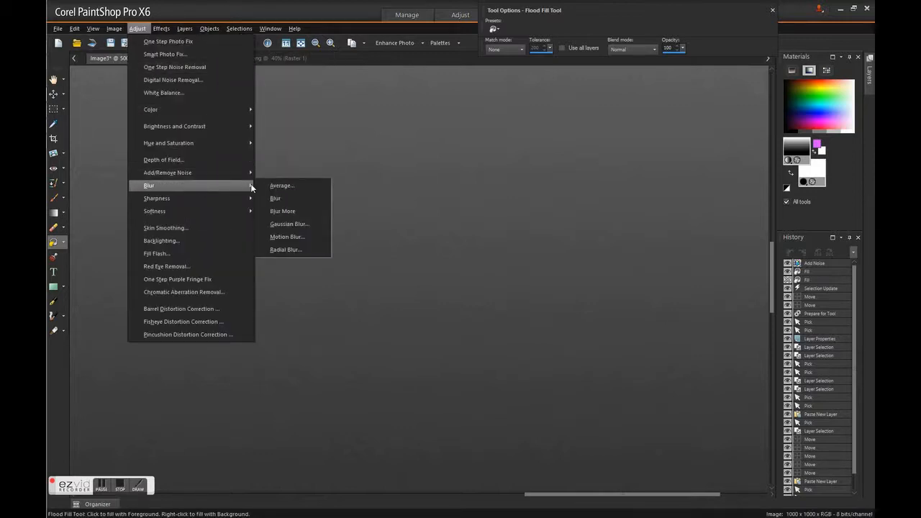
left_click(292, 199)
scroll(517, 300, "down", 4)
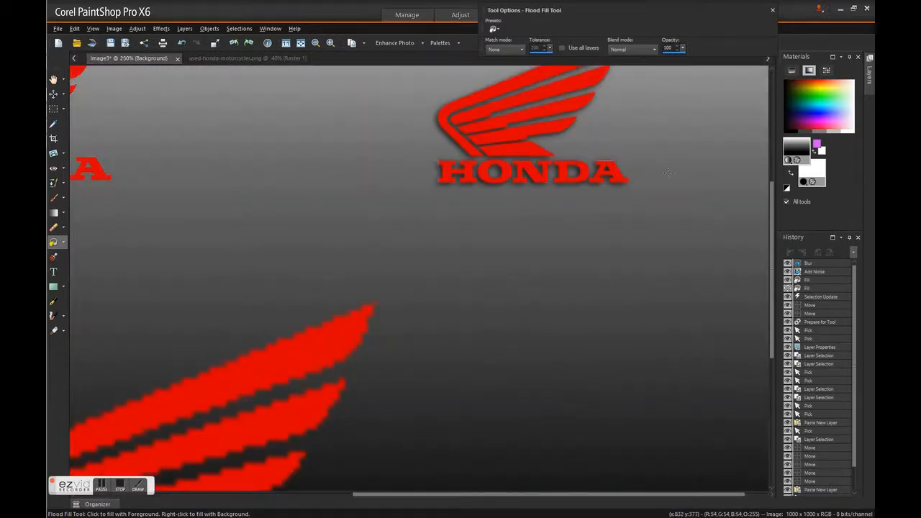
scroll(577, 300, "up", 5)
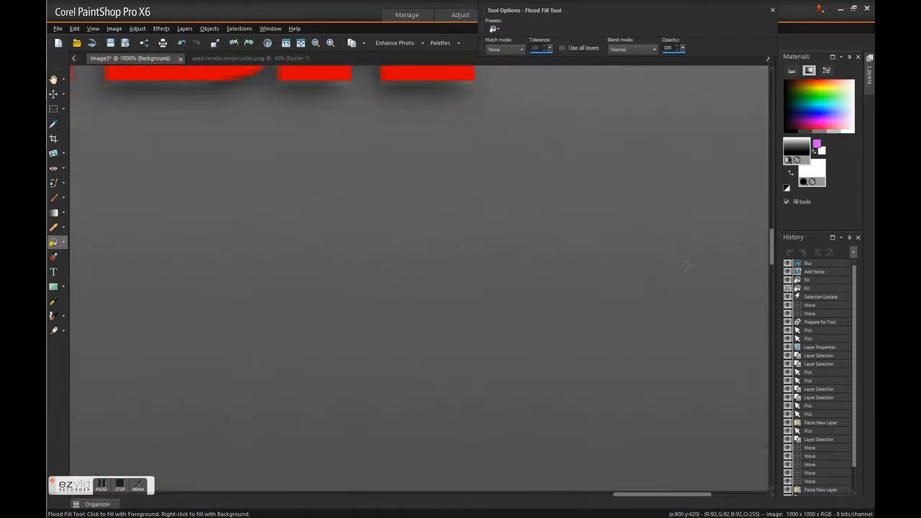
scroll(556, 277, "down", 6)
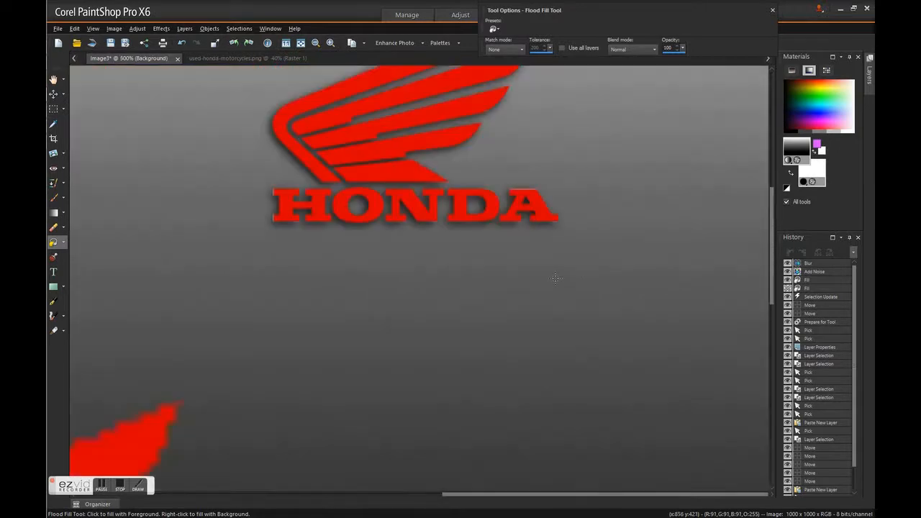
scroll(556, 278, "down", 2)
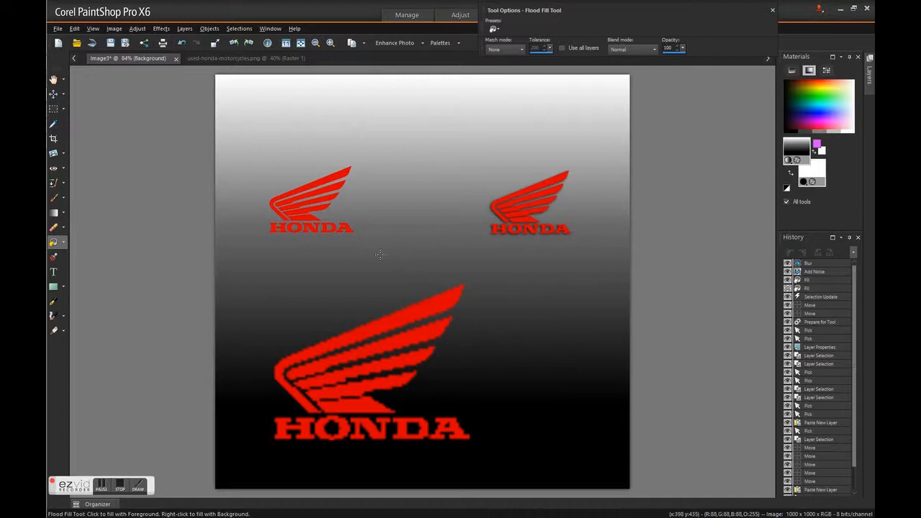
scroll(380, 254, "down", 2)
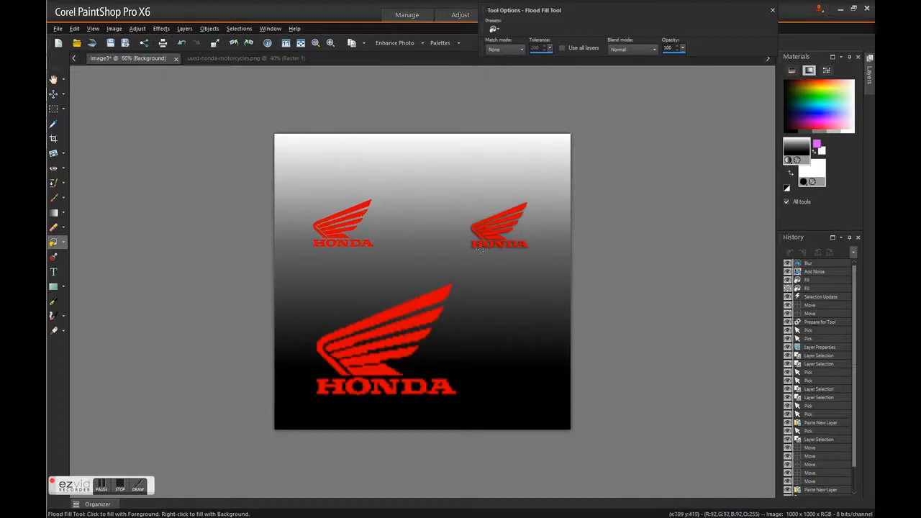
Place the unshadowed logo on the black area to inspect its edges, and reposition it at about X 61, Y 409
left_click(62, 93)
left_click(100, 93)
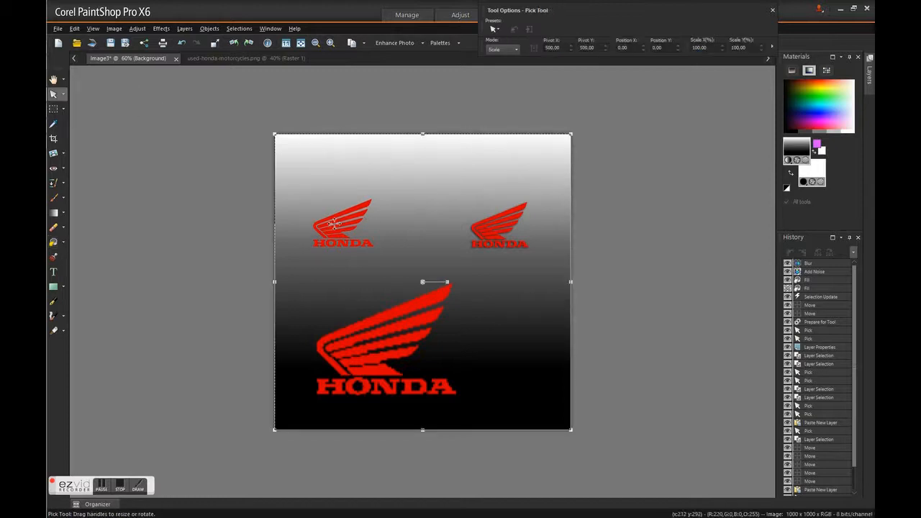
left_click(325, 236)
left_click_drag(334, 235, 494, 380)
scroll(524, 397, "up", 3)
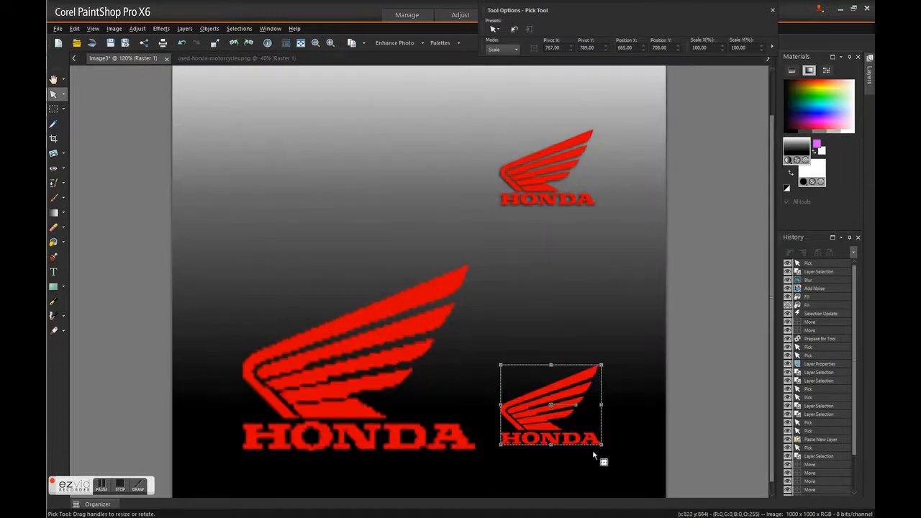
scroll(604, 458, "up", 2)
scroll(691, 436, "up", 2)
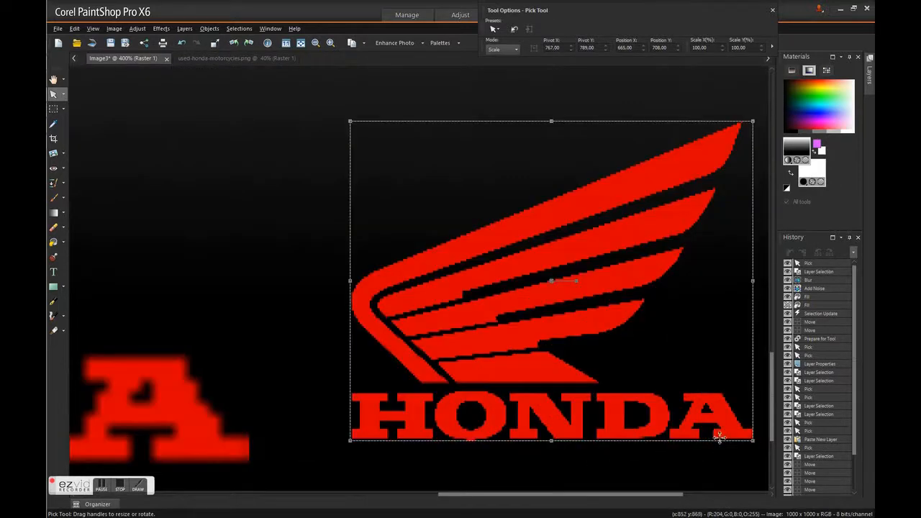
scroll(678, 392, "down", 3)
left_click(114, 127)
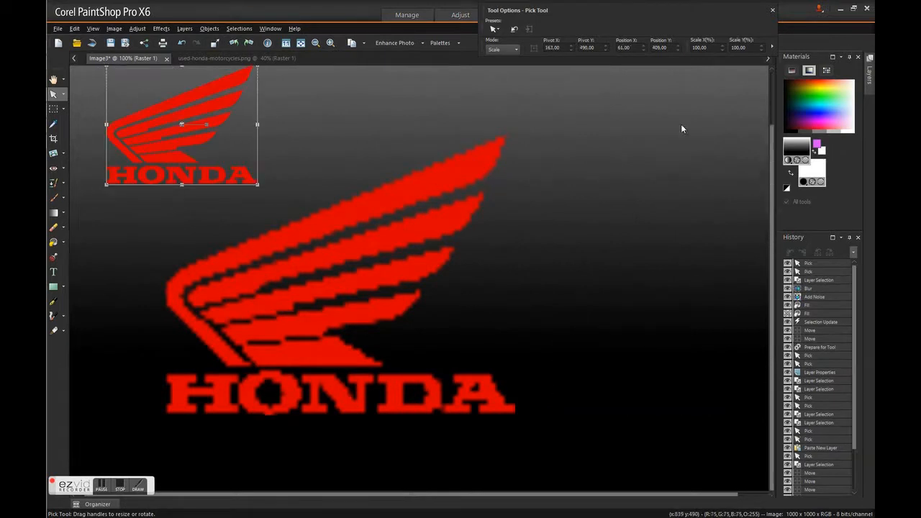
Turn off the Drop Shadow layer style on the Raster 2 layer that holds the upper-right logo
scroll(514, 195, "down", 3)
left_click(518, 205)
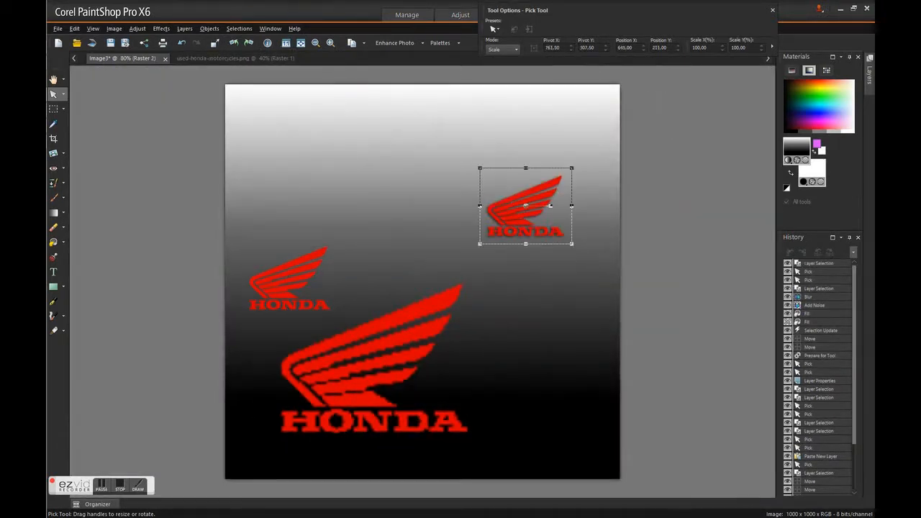
mouse_move(871, 79)
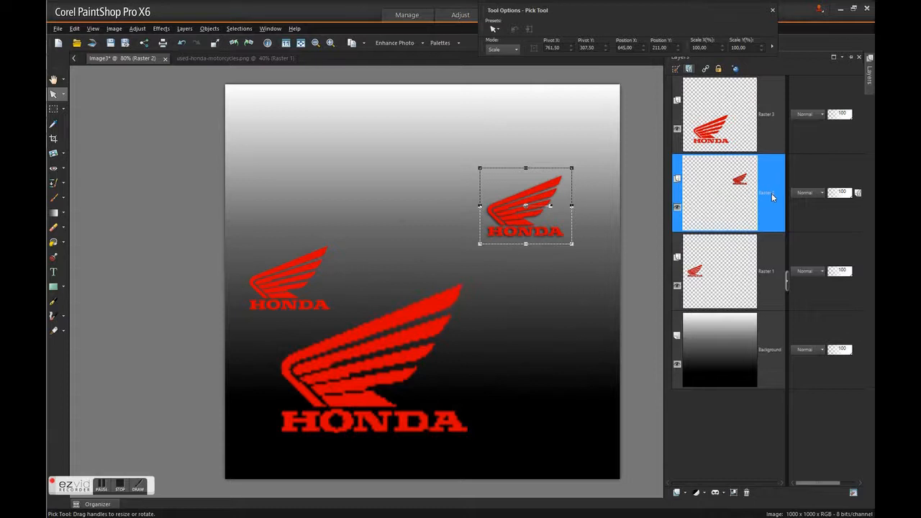
double_click(771, 193)
left_click(733, 288)
left_click(663, 351)
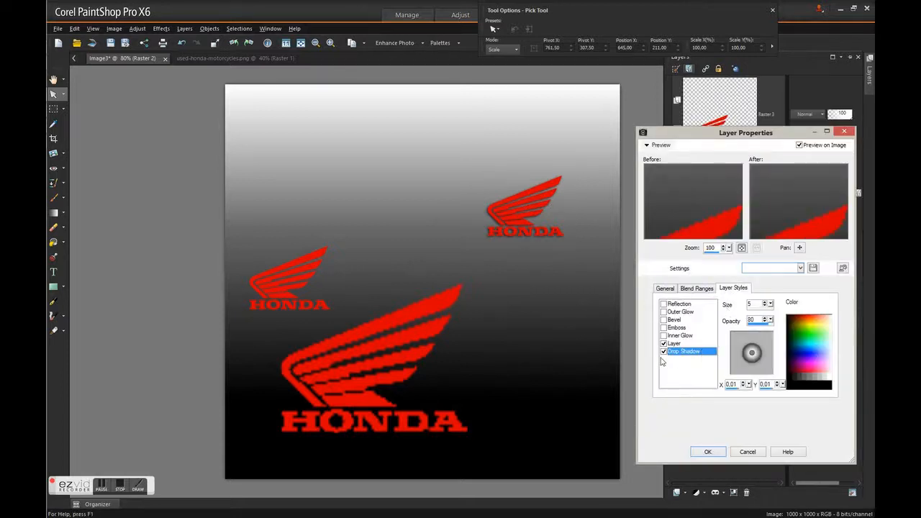
left_click(706, 452)
Move the Raster 2 logo onto the black area at about X 692, Y 767 and inspect its edges
left_click_drag(526, 224, 547, 447)
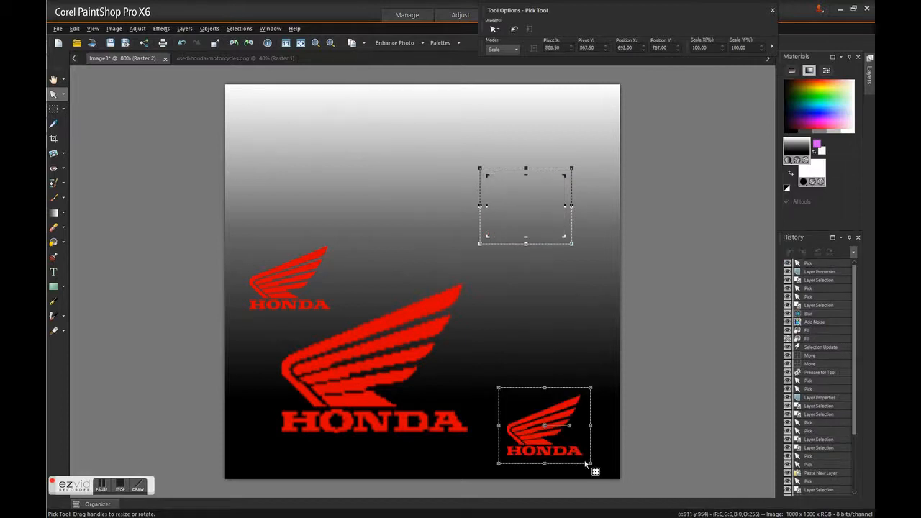
scroll(590, 468, "up", 3)
scroll(738, 464, "up", 2)
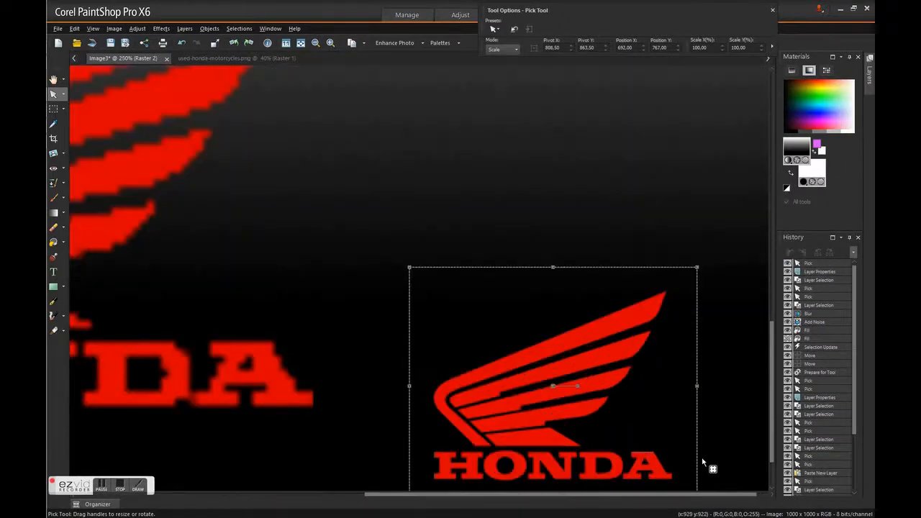
scroll(703, 464, "up", 3)
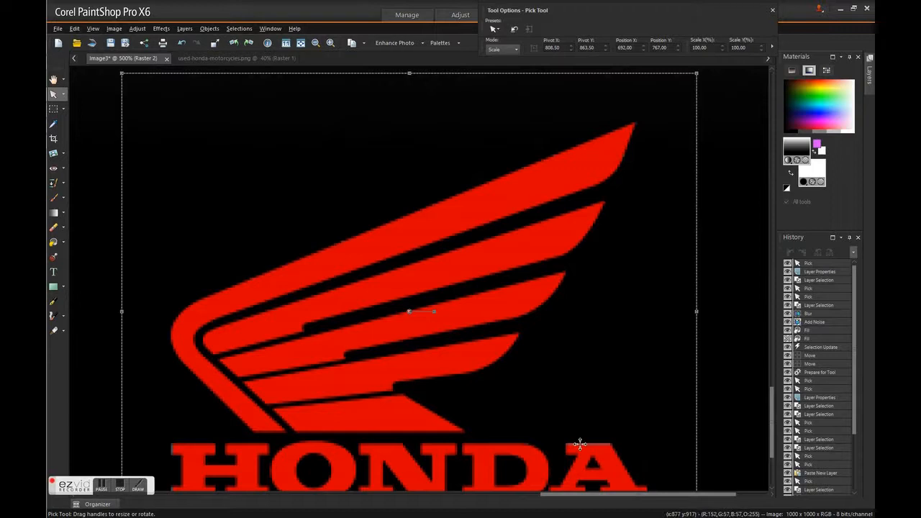
scroll(590, 421, "down", 2)
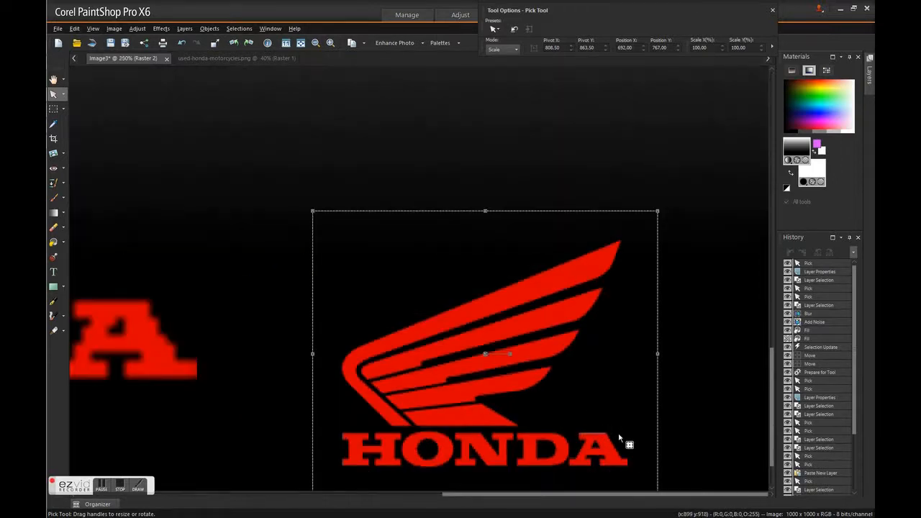
scroll(647, 455, "down", 1)
Scale the Raster 2 logo down to about 48% width and 49% height, deselect it, and inspect its edges
left_click_drag(694, 475, 579, 380)
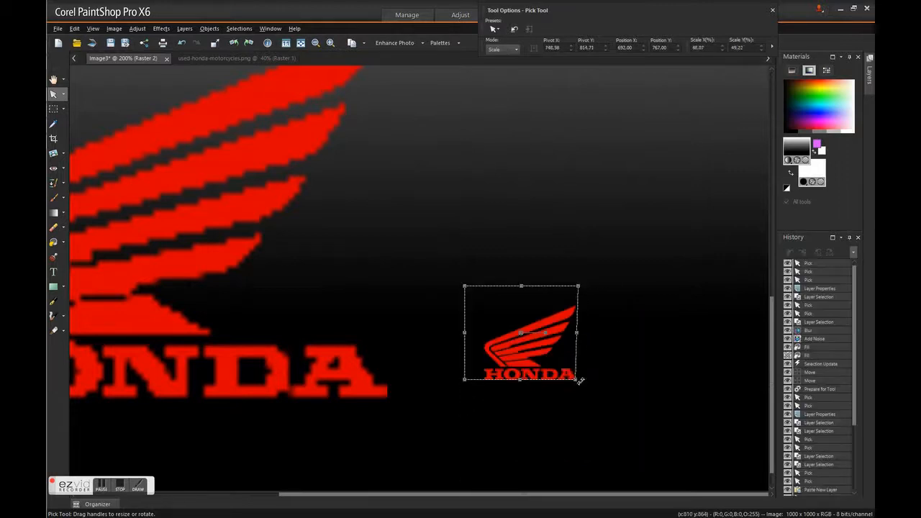
scroll(568, 373, "up", 2)
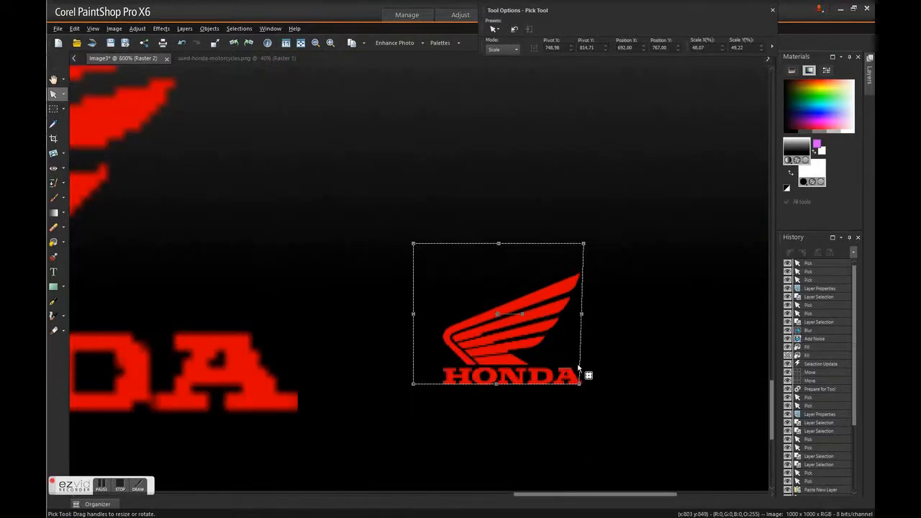
scroll(587, 374, "up", 2)
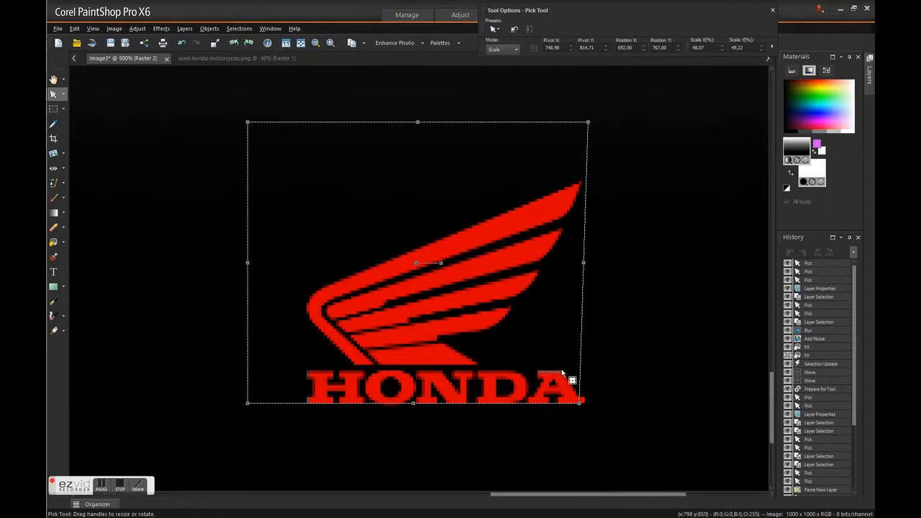
scroll(562, 372, "down", 1)
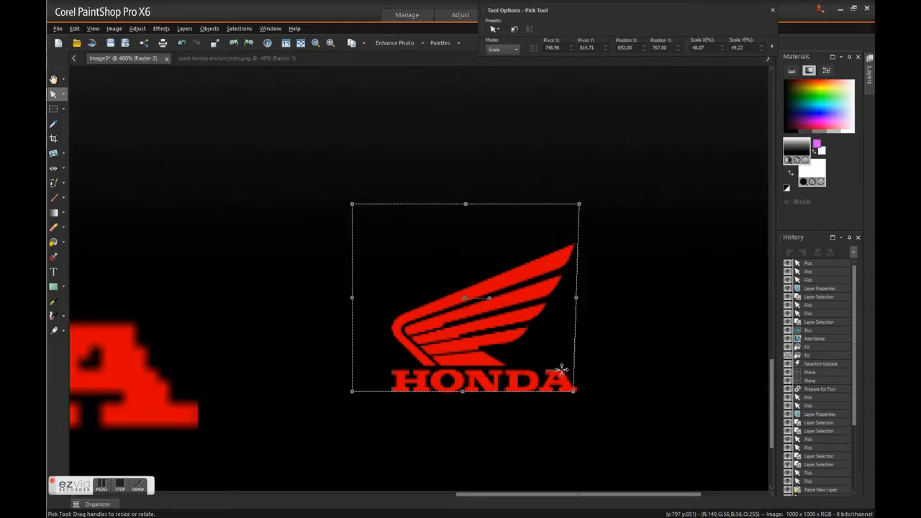
left_click(555, 405)
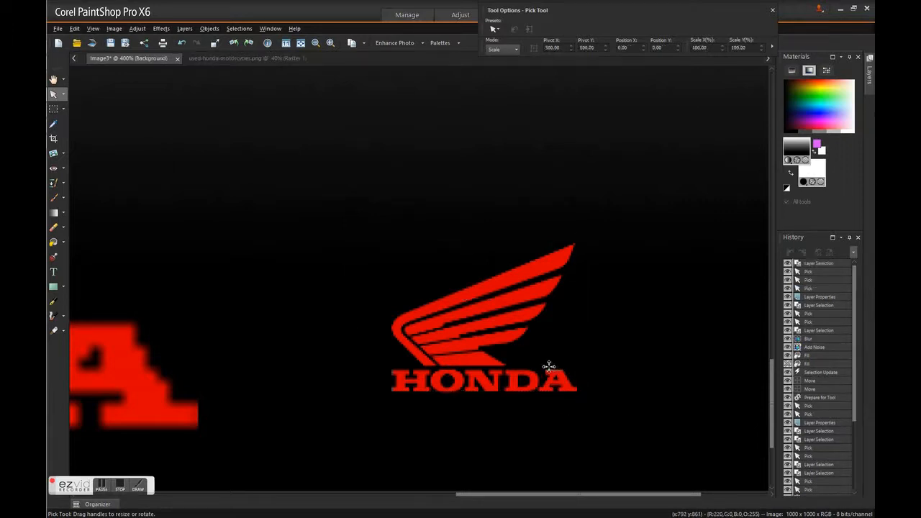
scroll(482, 221, "down", 2)
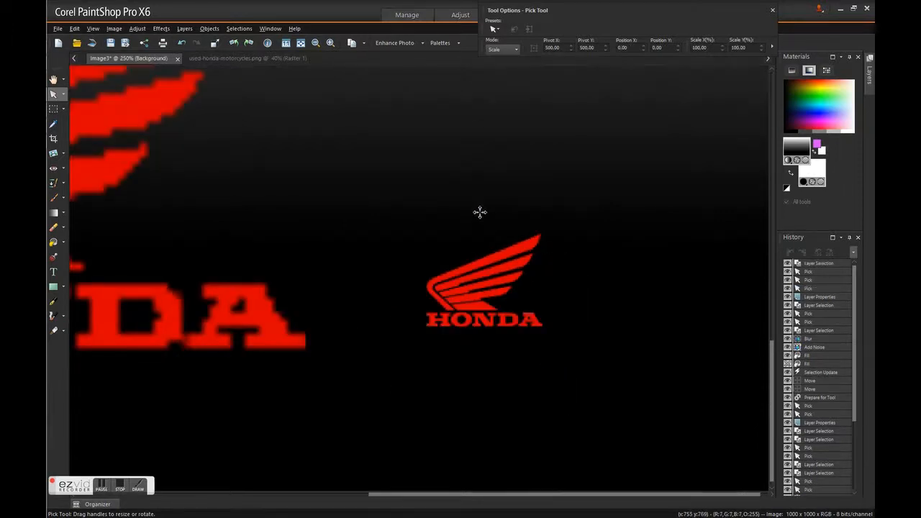
scroll(478, 209, "down", 2)
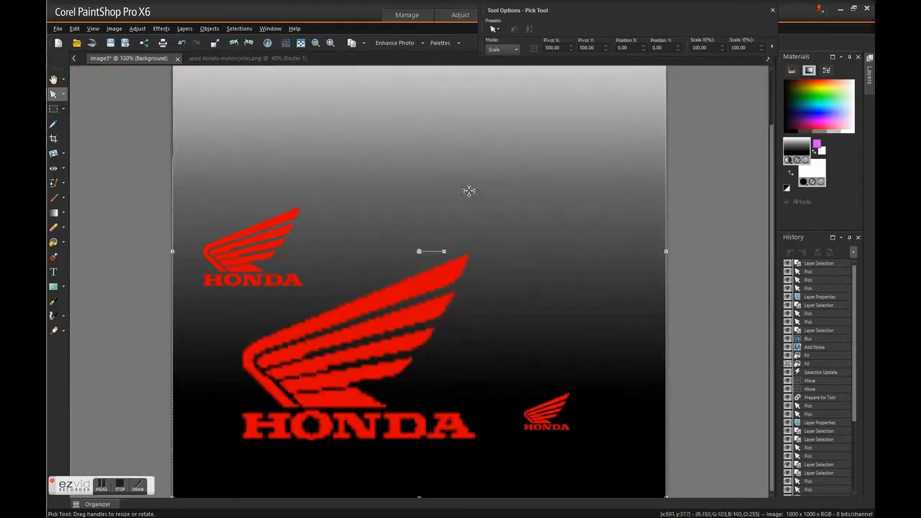
scroll(341, 219, "down", 1)
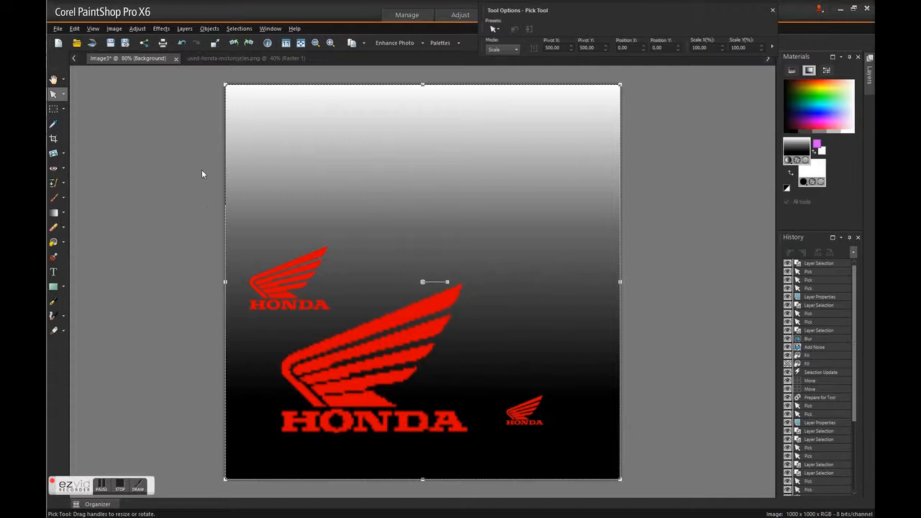
Switch to Task Manager to examine the CPU utilization graphs, and return to the image in PaintShop Pro
mouse_move(51, 193)
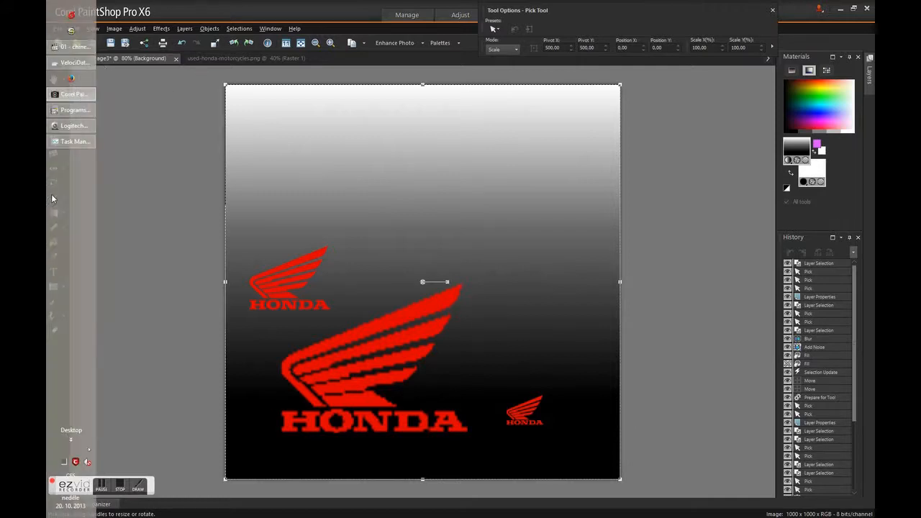
left_click(74, 147)
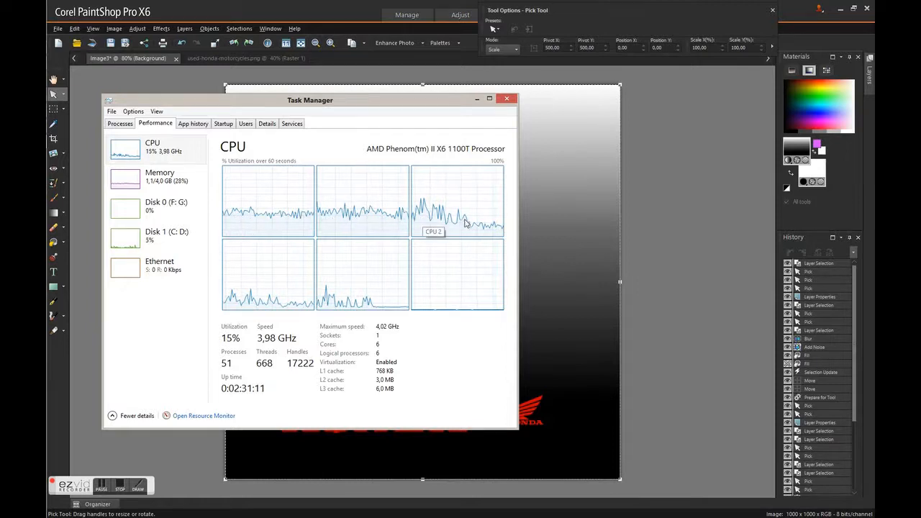
left_click(315, 20)
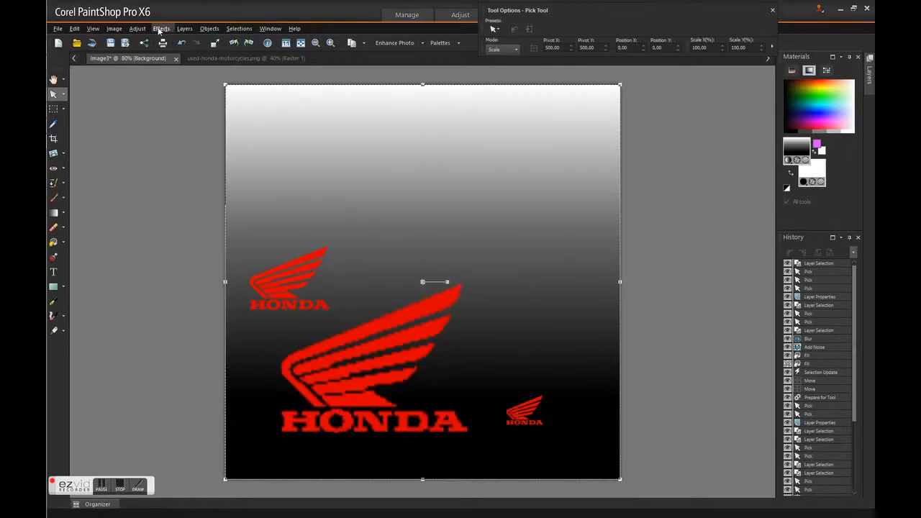
Resize the image to 10000 by 10000 pixels with Smart Size resampling, and check the CPU graphs in Task Manager
key("shift+s")
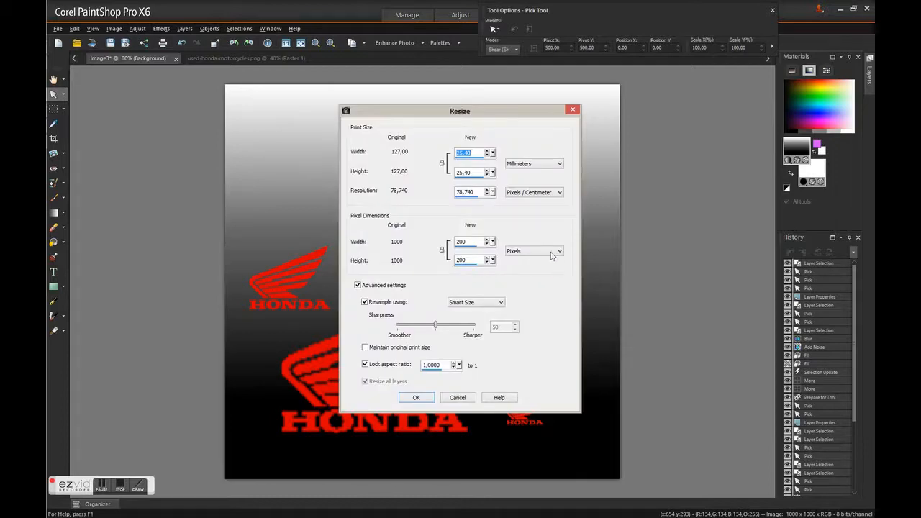
left_click_drag(474, 242, 425, 250)
type("10000")
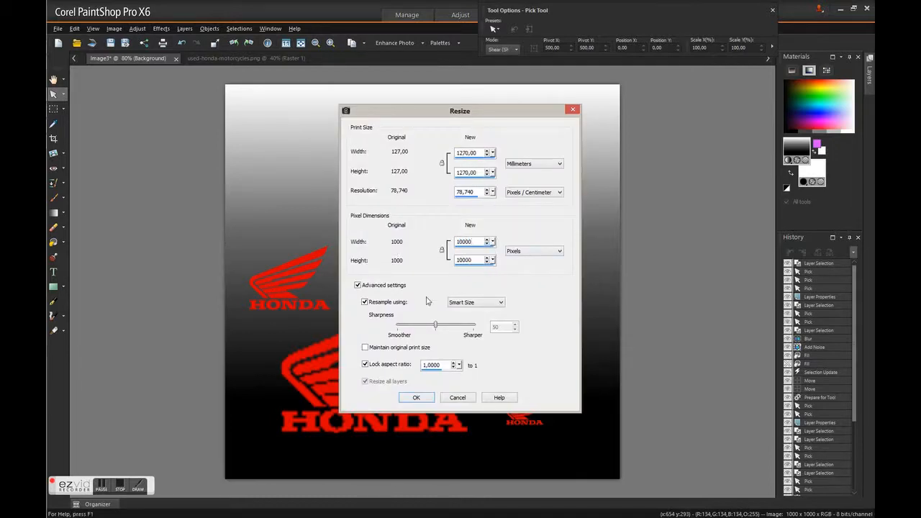
left_click(415, 397)
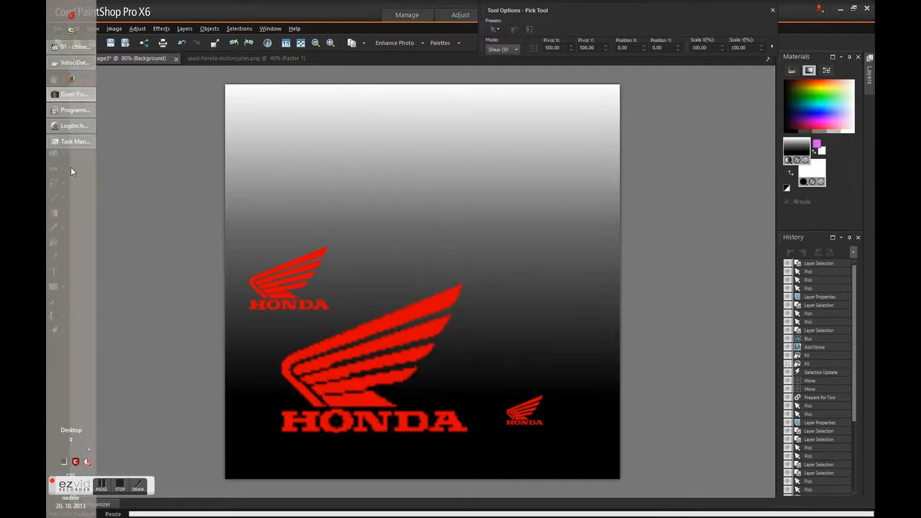
left_click(75, 141)
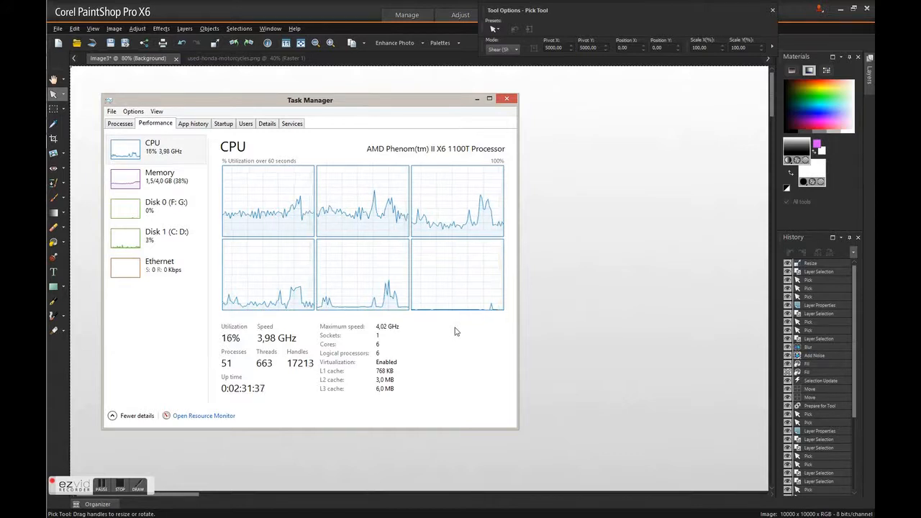
left_click(476, 100)
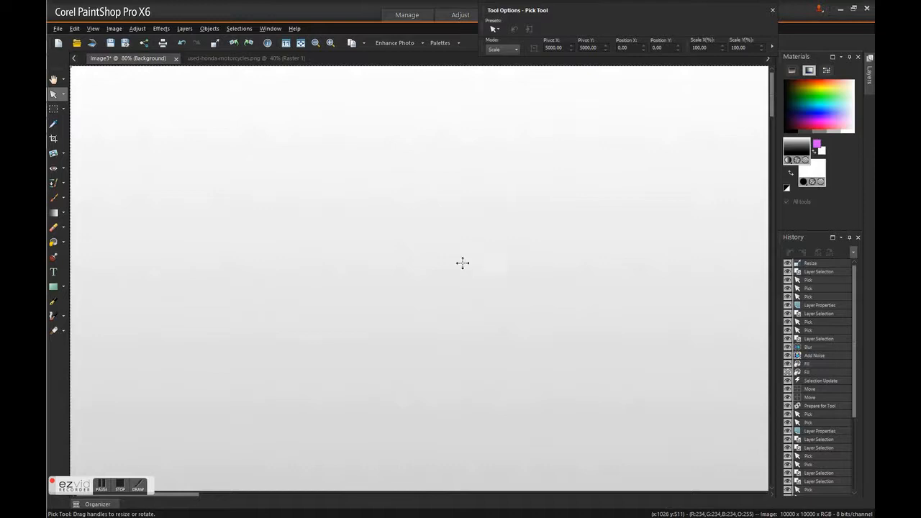
Activate the Move tool and inspect the edges of the large Honda logo and the background gradient at different magnifications
left_click(64, 80)
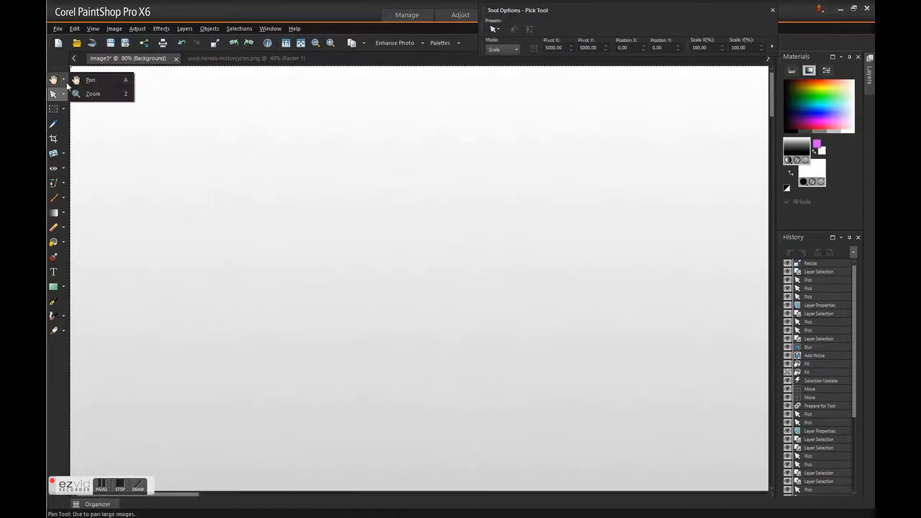
left_click(64, 94)
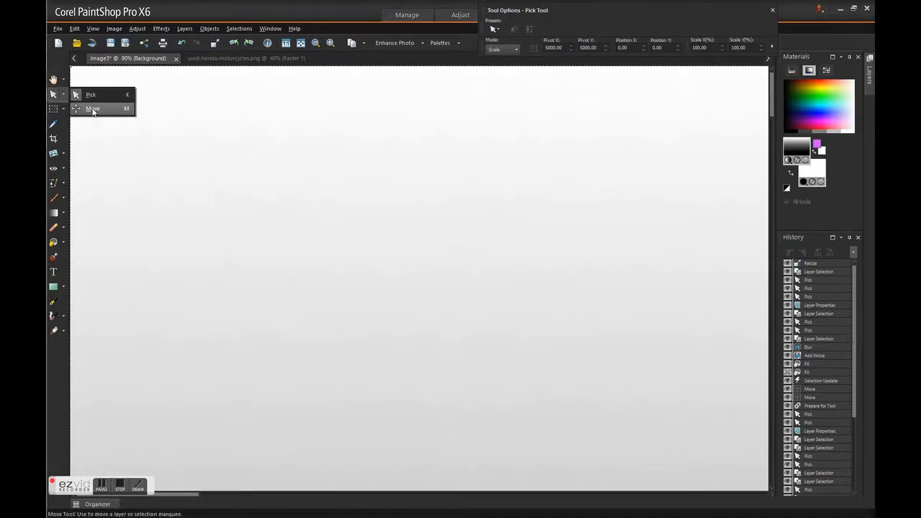
left_click(92, 108)
scroll(482, 201, "down", 3)
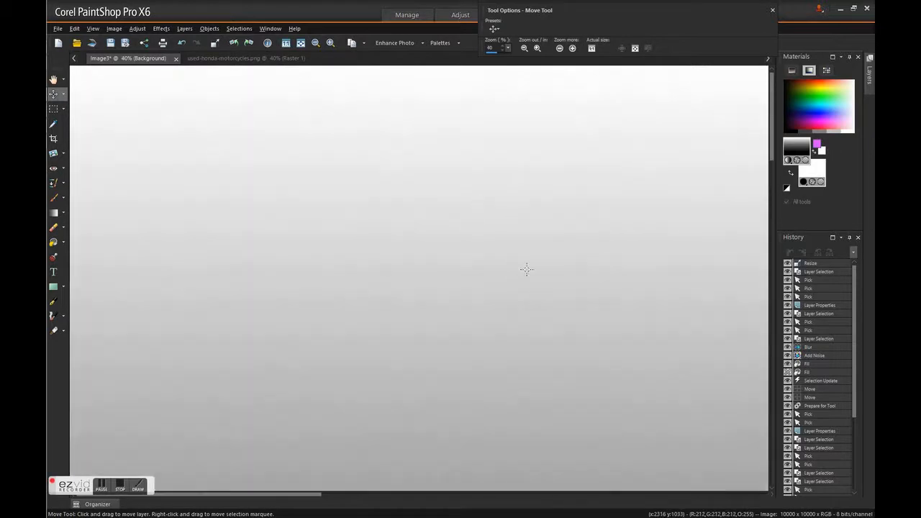
scroll(526, 269, "down", 5)
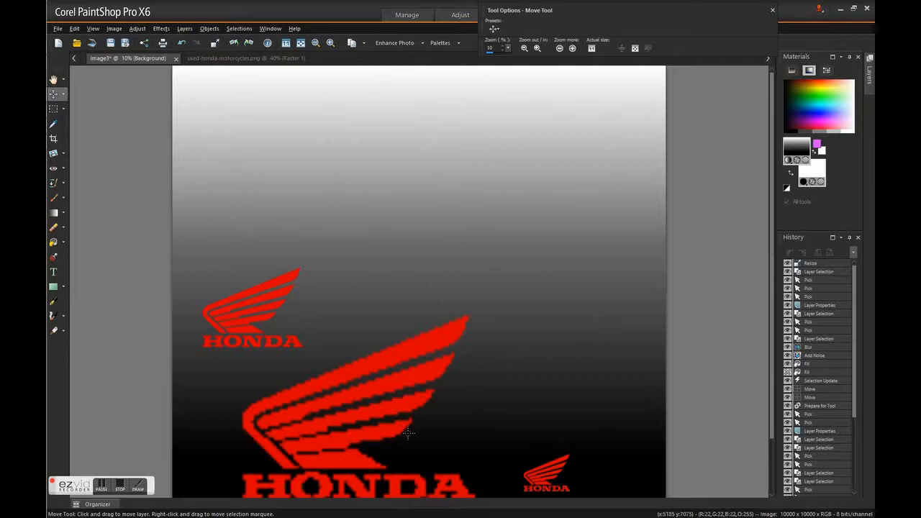
scroll(364, 457, "up", 1)
scroll(364, 457, "up", 2)
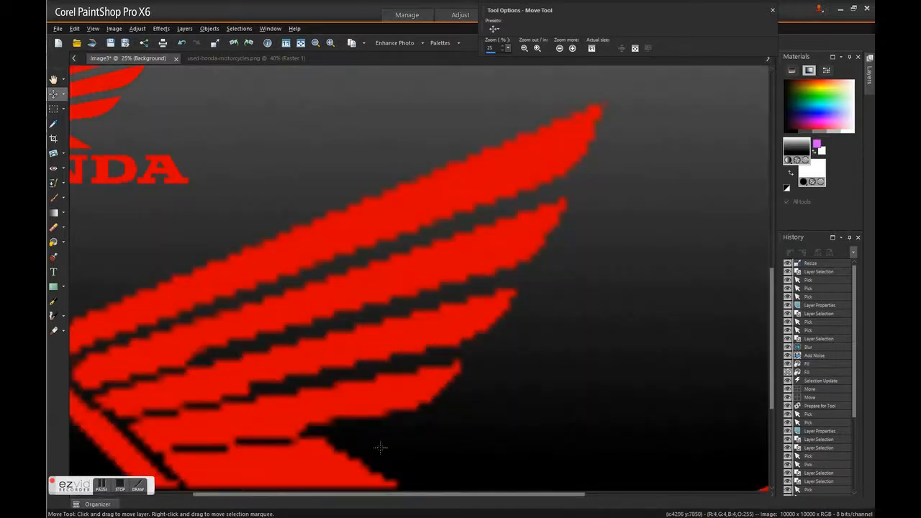
scroll(374, 408, "down", 4)
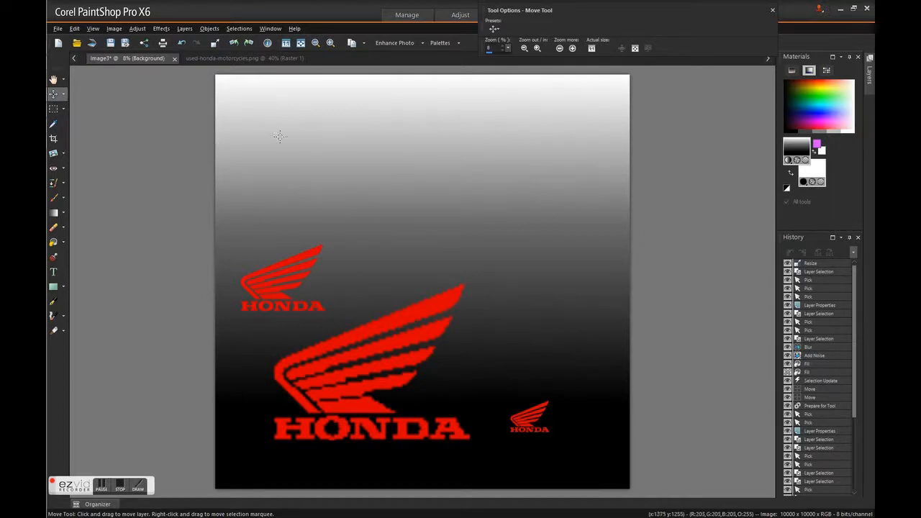
scroll(446, 435, "up", 4)
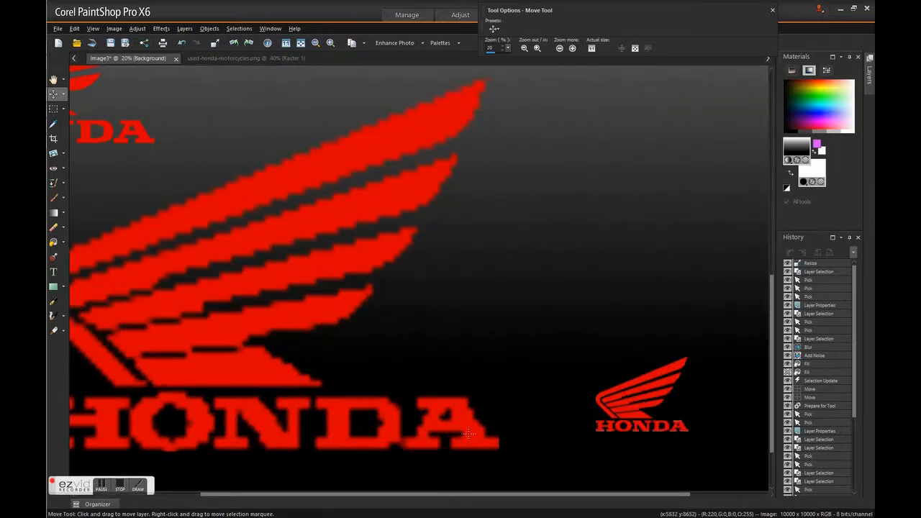
scroll(467, 434, "down", 4)
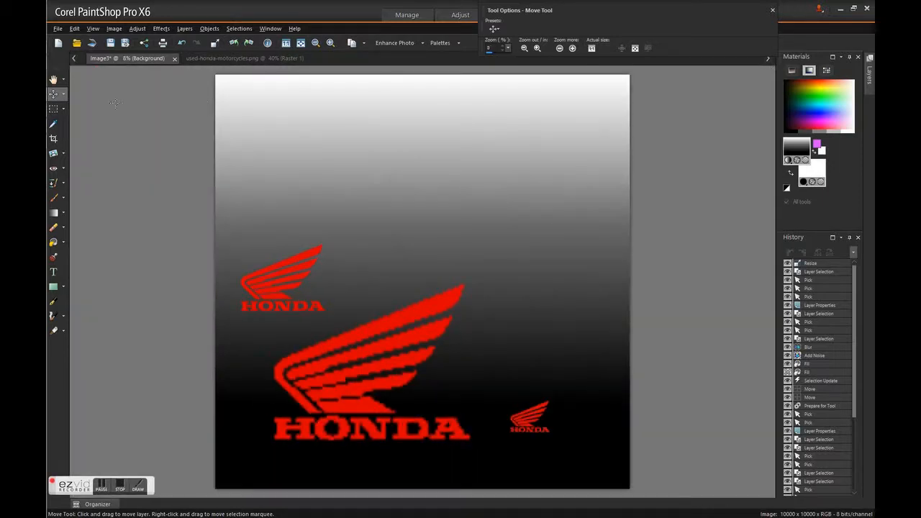
left_click(120, 486)
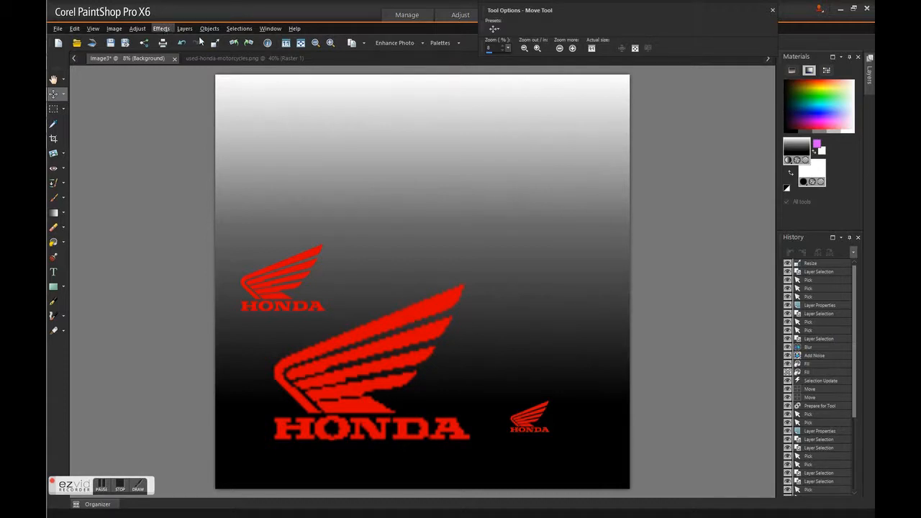
Dock the Tool Options palette beneath the standard toolbar, and undock it again as a floating palette
left_click_drag(585, 10, 607, 20)
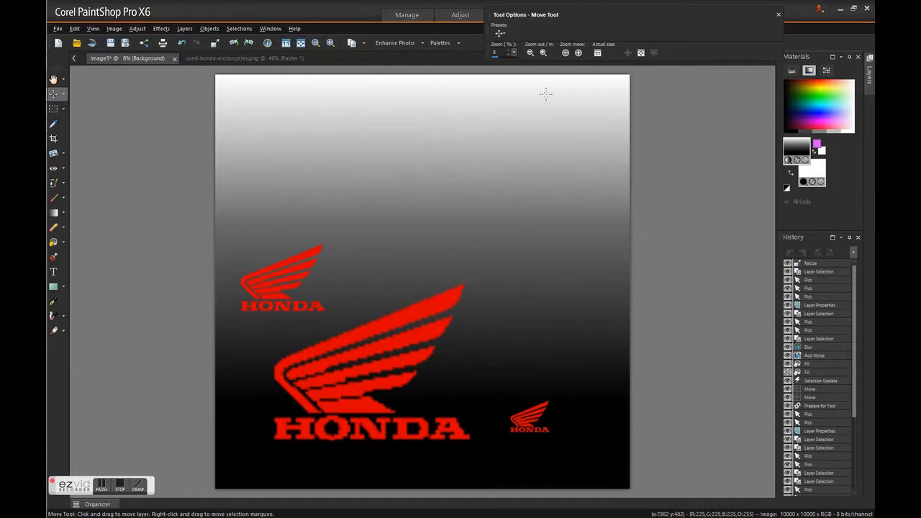
mouse_move(597, 10)
left_mouse_down()
mouse_move(605, 15)
mouse_move(557, 138)
mouse_move(525, 159)
mouse_move(520, 135)
mouse_move(463, 66)
left_mouse_up()
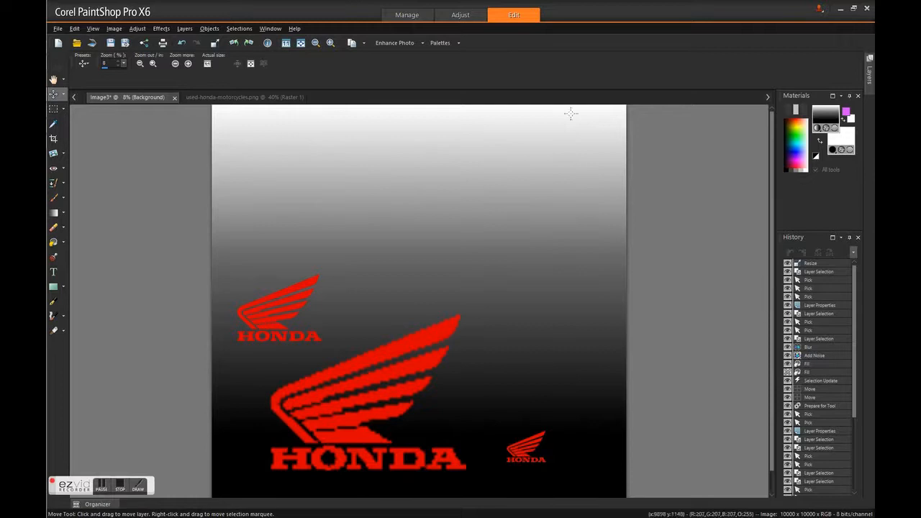
left_click_drag(88, 76, 531, 40)
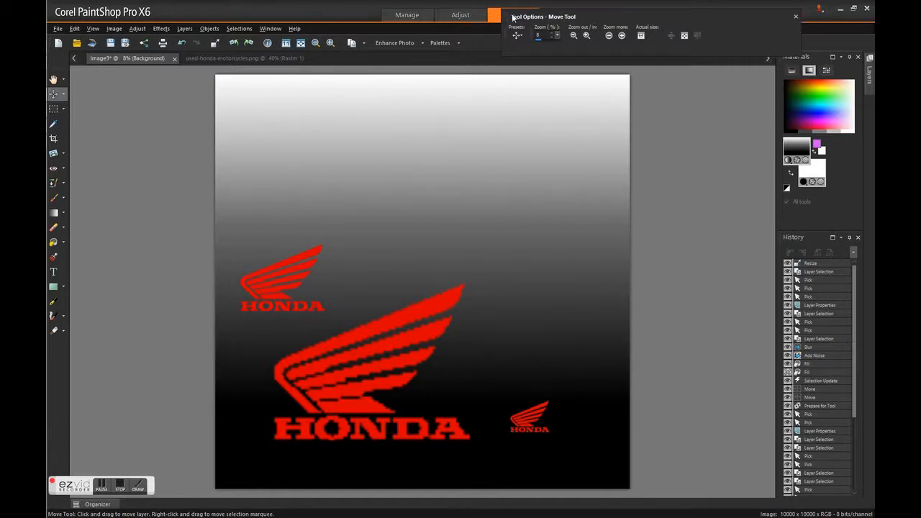
left_click_drag(657, 19, 652, 12)
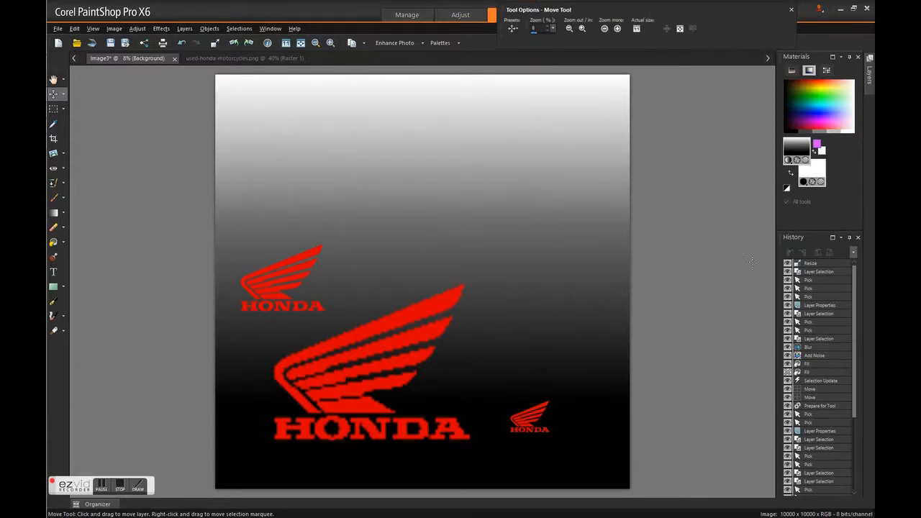
Reveal the collapsed Layers palette
mouse_move(872, 81)
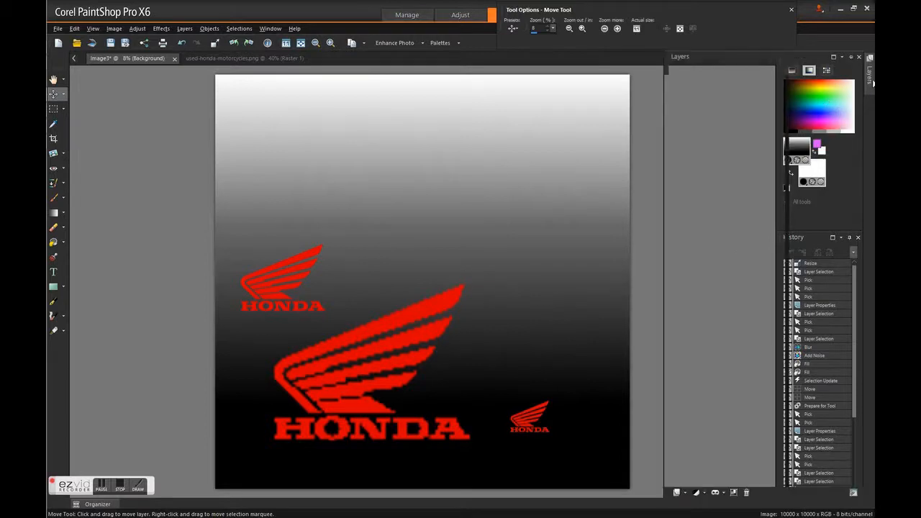